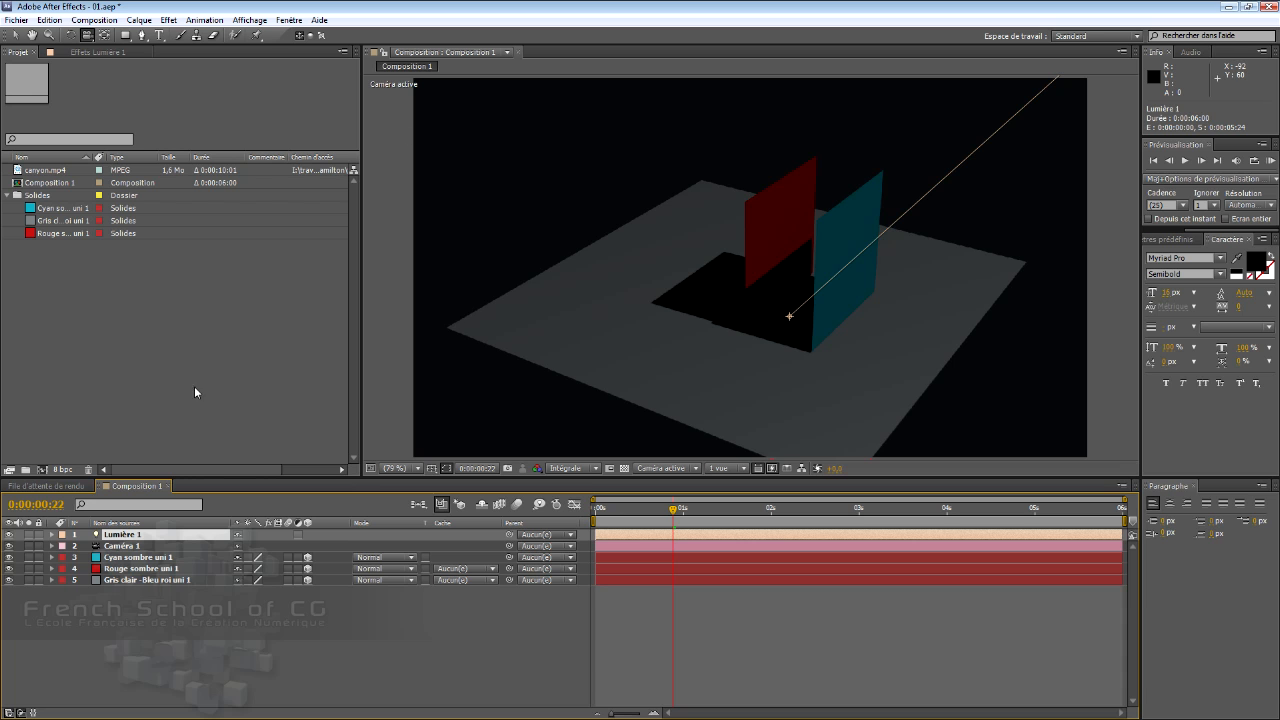
left_click(139, 20)
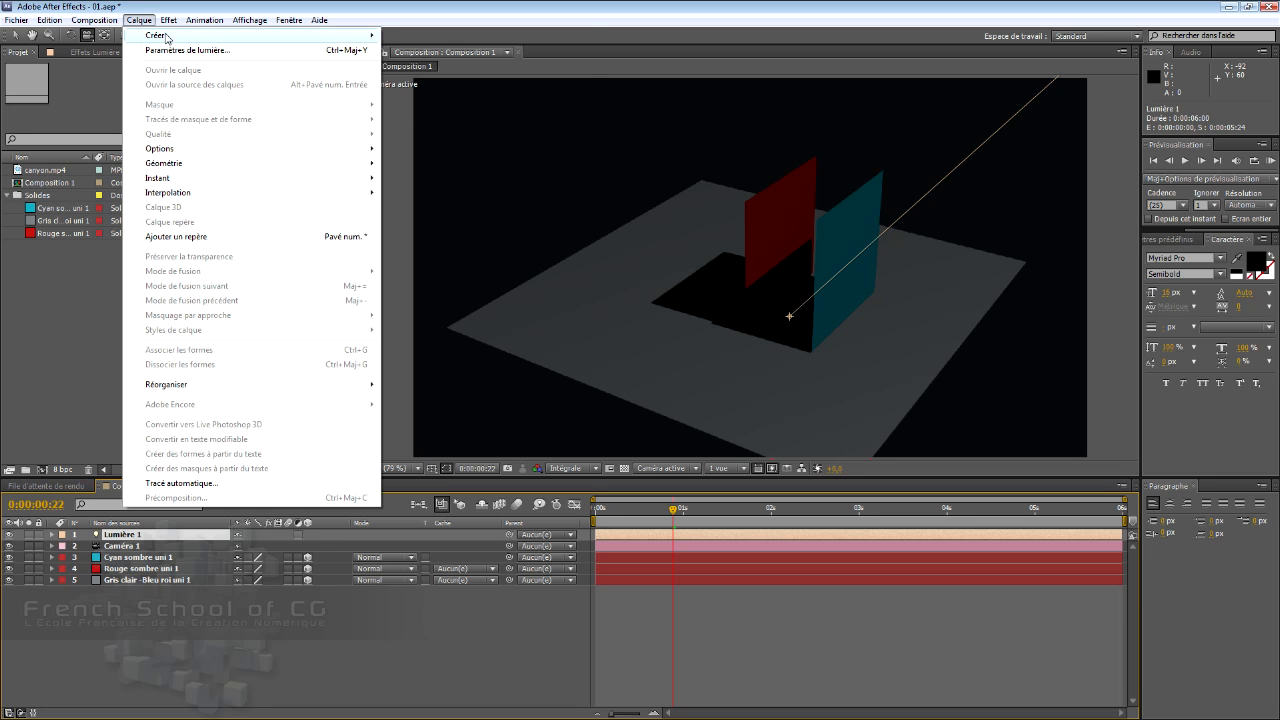
mouse_move(167, 37)
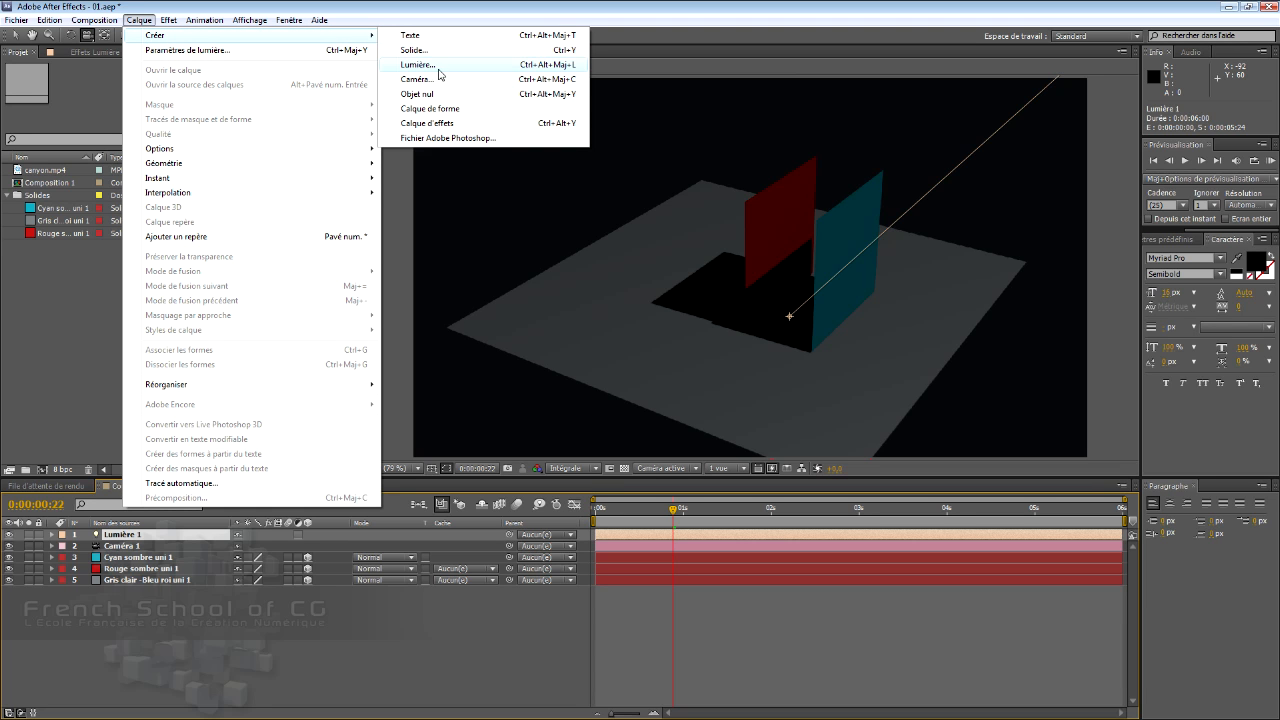
left_click(174, 536)
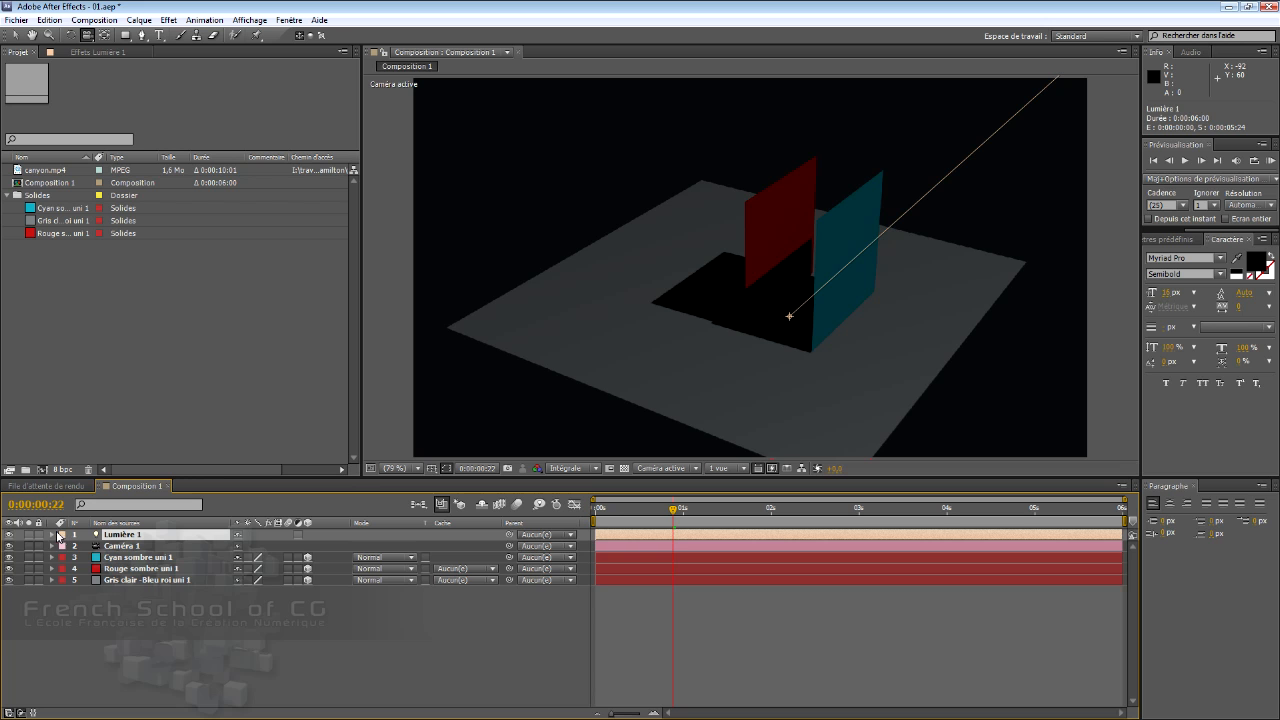
- Expand the Options Lumière group of the Lumière 1 layer and keep the light type on Parallèle
left_click(52, 535)
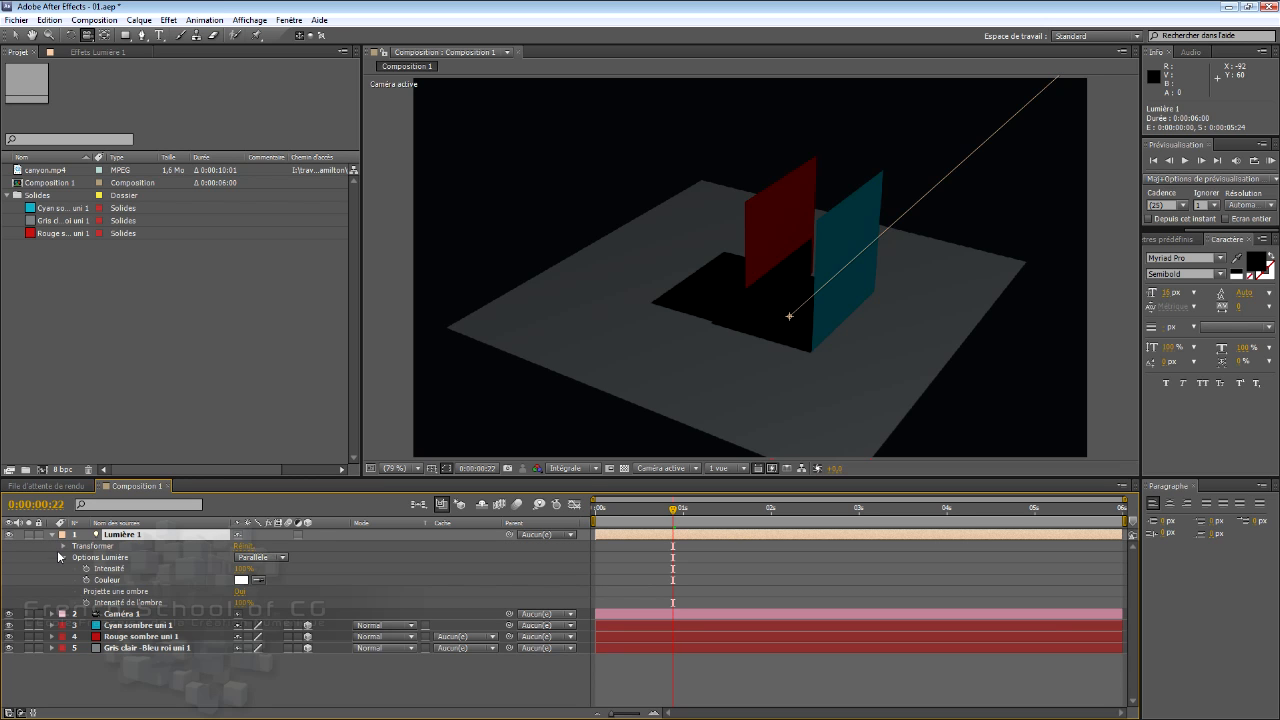
left_click(62, 560)
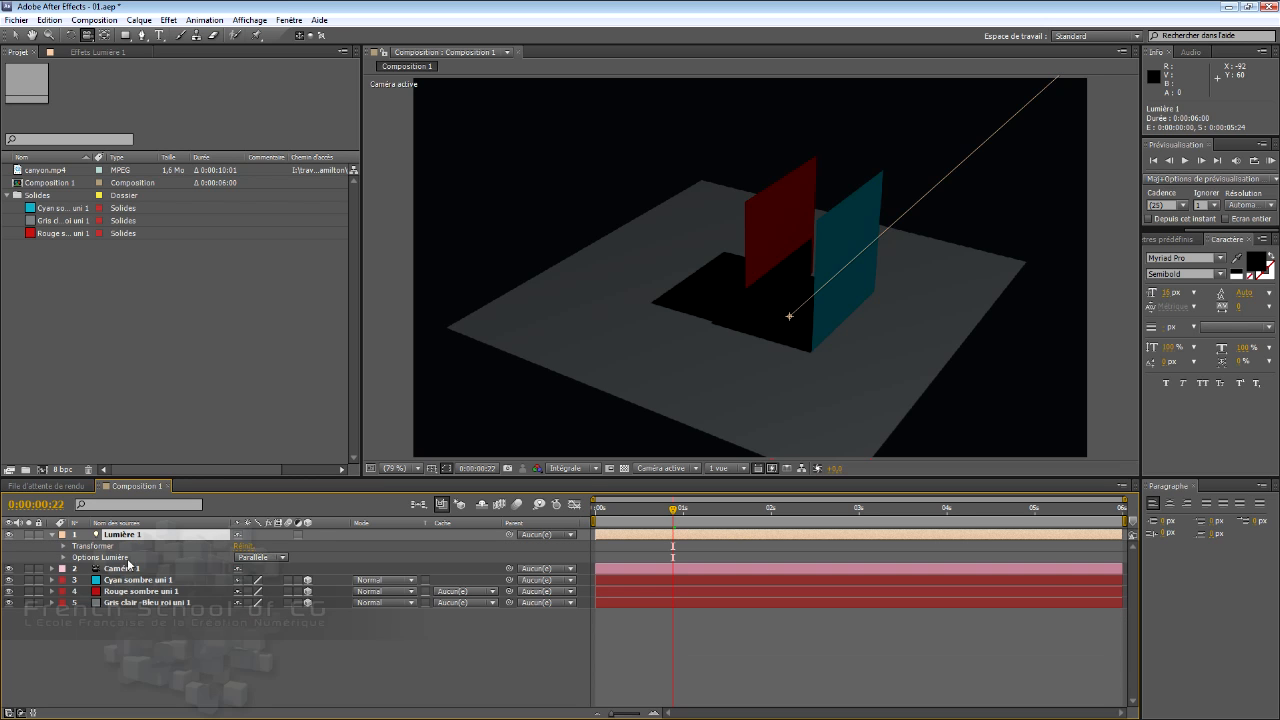
left_click(52, 535)
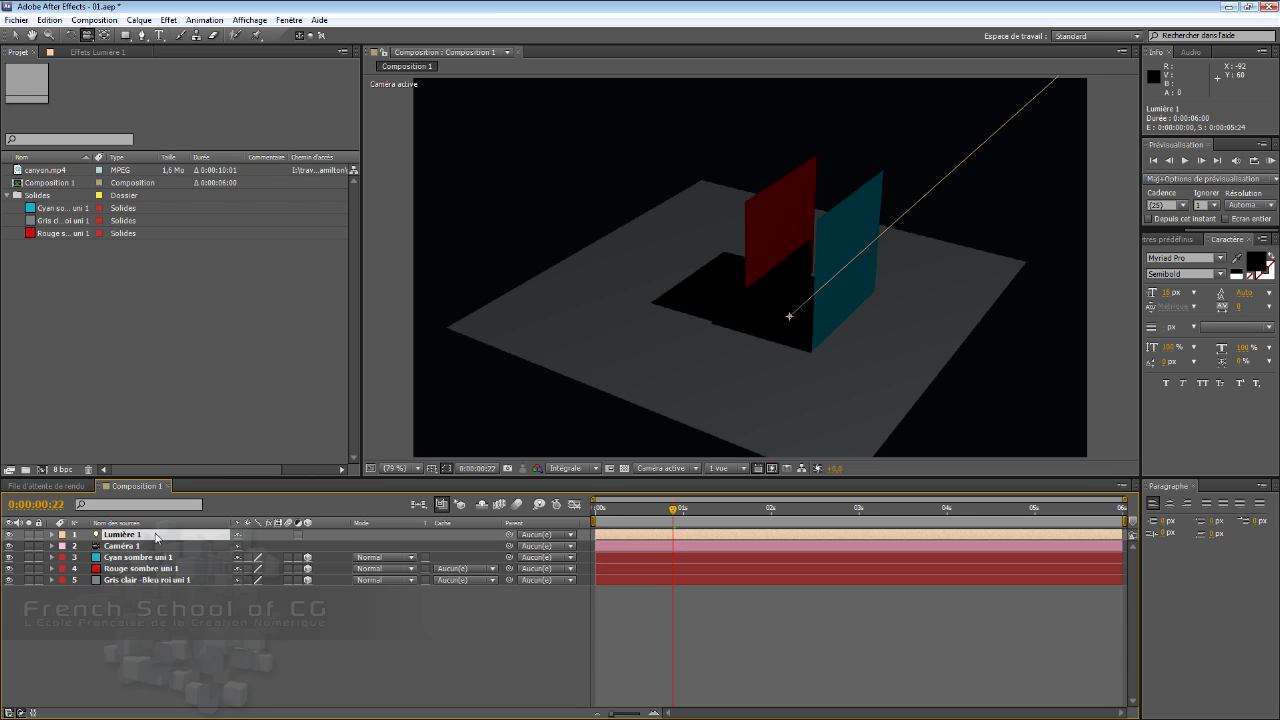
left_click(52, 535)
left_click(97, 558)
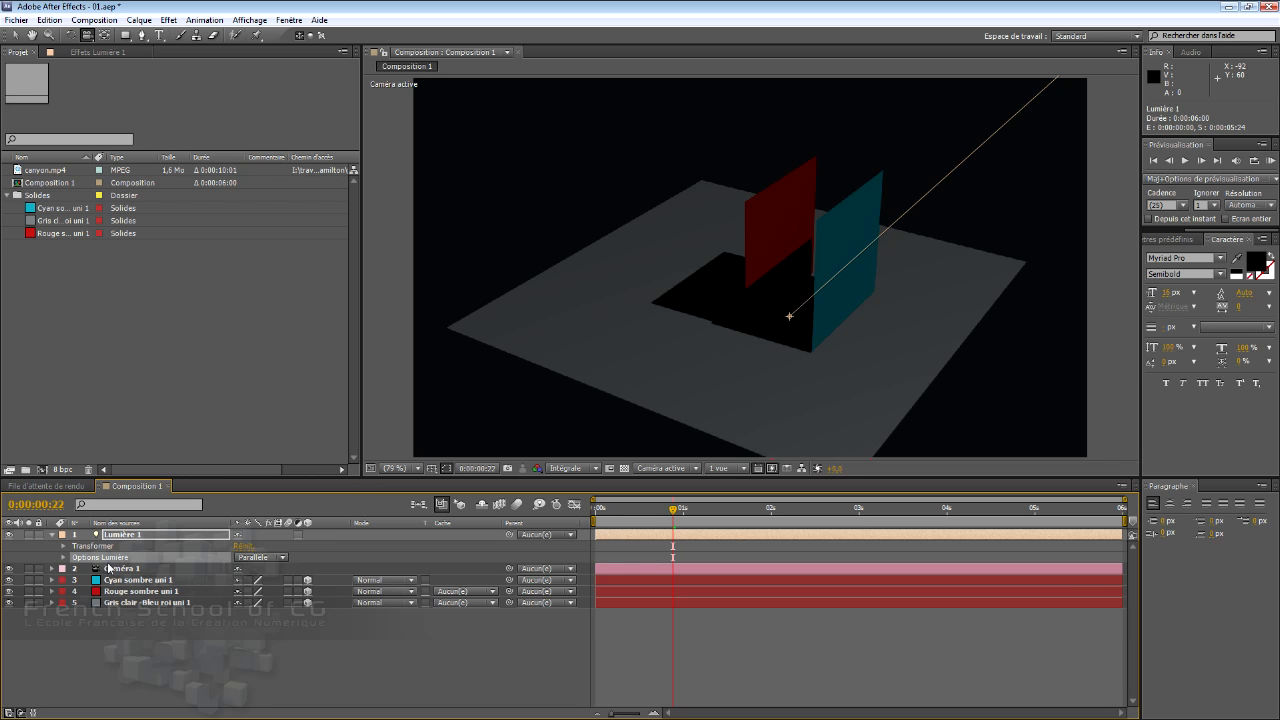
left_click(63, 557)
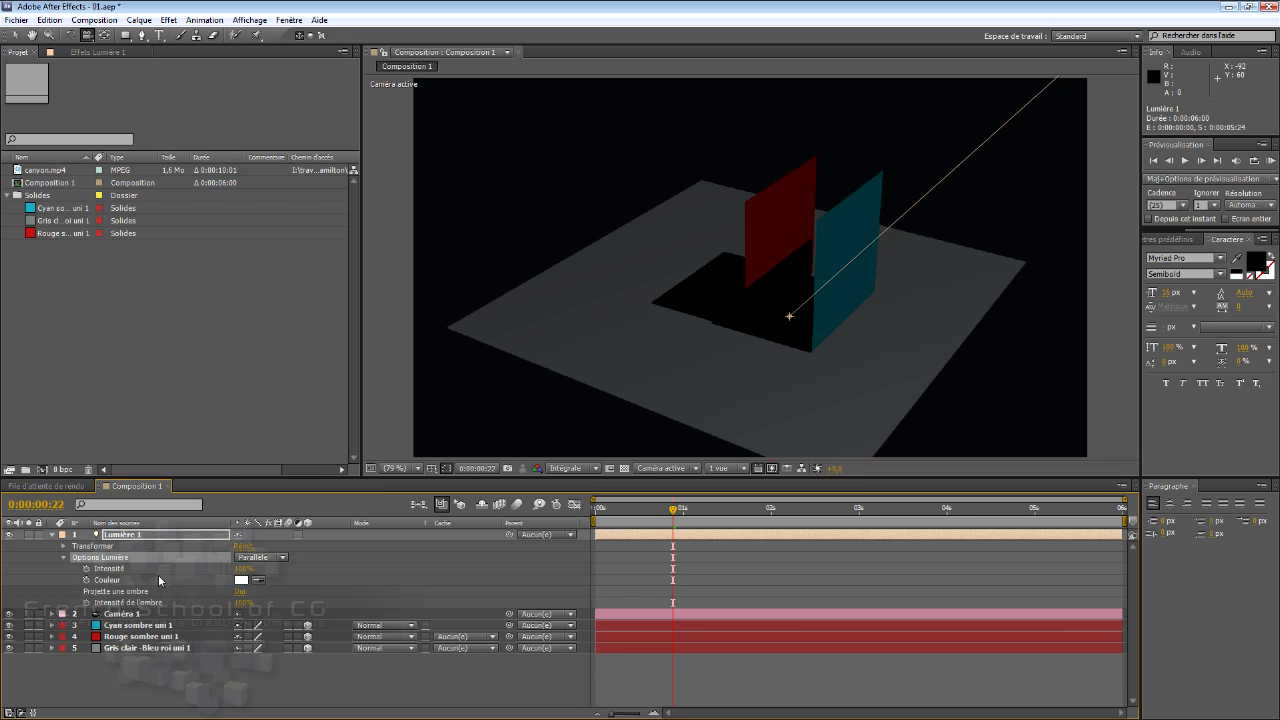
left_click(281, 558)
left_click(285, 572)
- Try a much lower and a higher intensity on Lumière 1, and set the intensity back to 100%
left_click(160, 573)
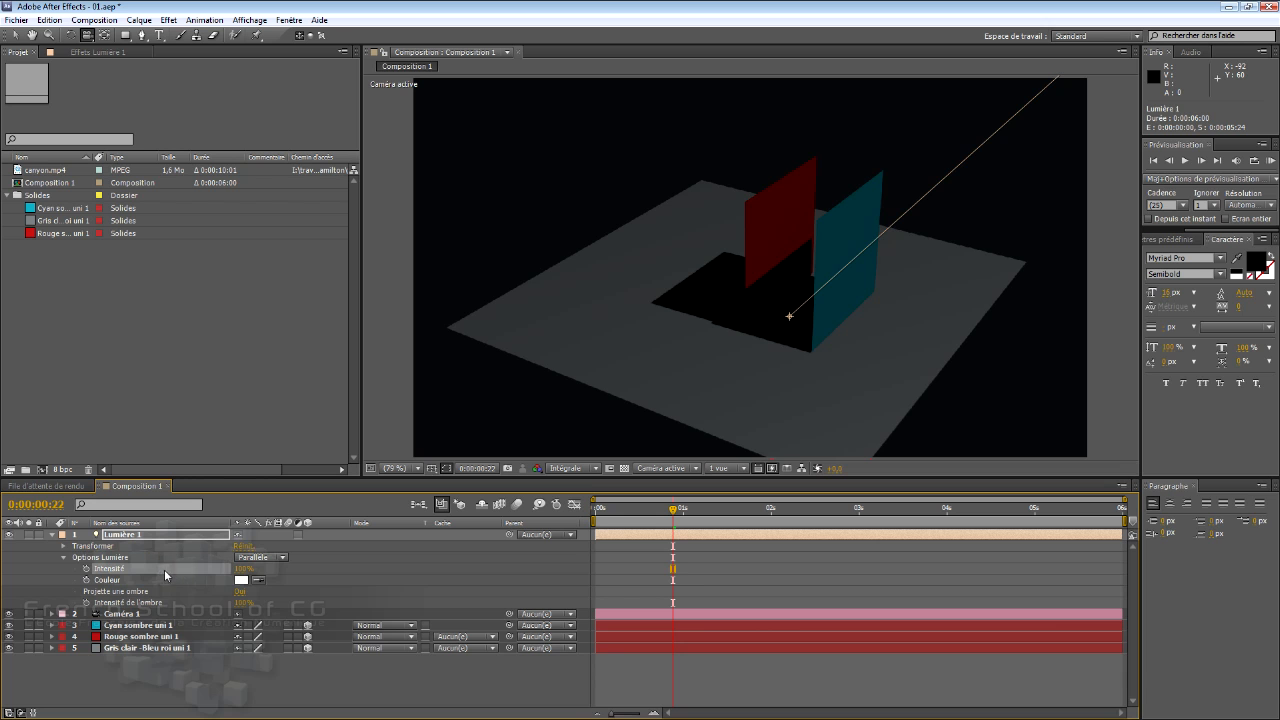
left_click_drag(243, 569, 166, 578)
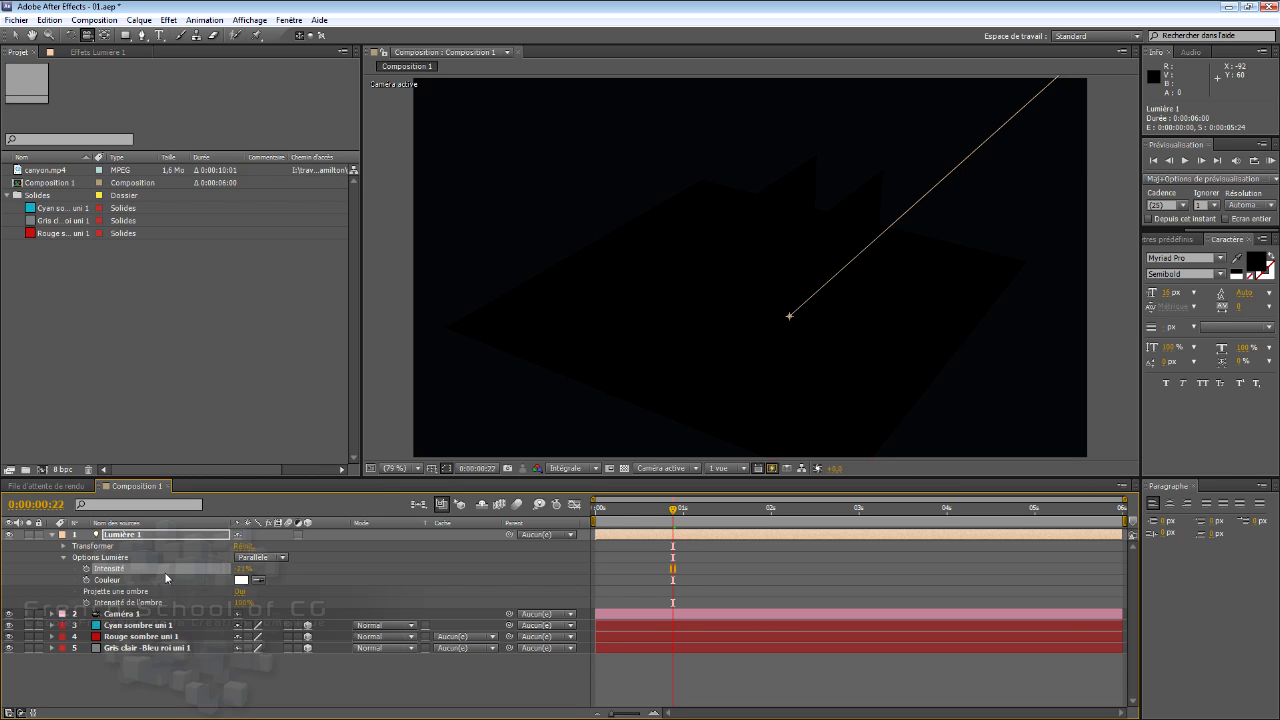
left_click_drag(243, 570, 309, 576)
left_click(246, 569)
type("100")
key("Return")
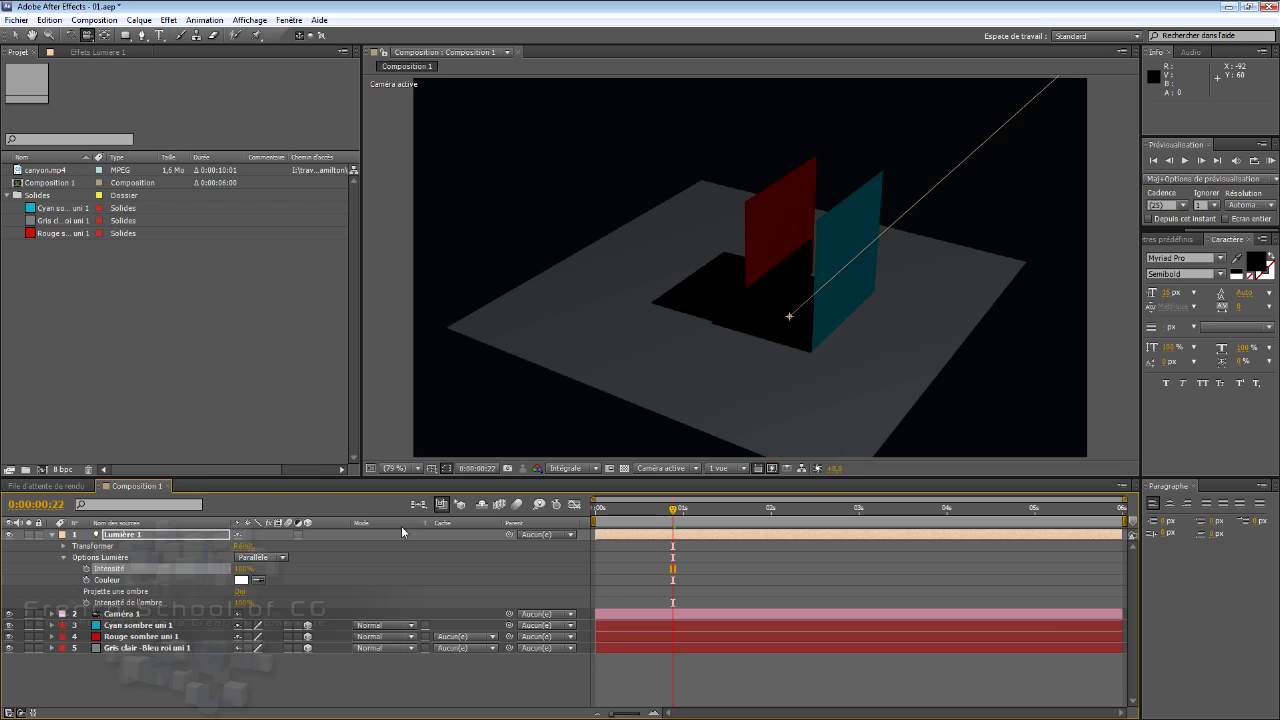
- Change the colour of Lumière 1 to the pale pink E6C6C6
left_click(242, 582)
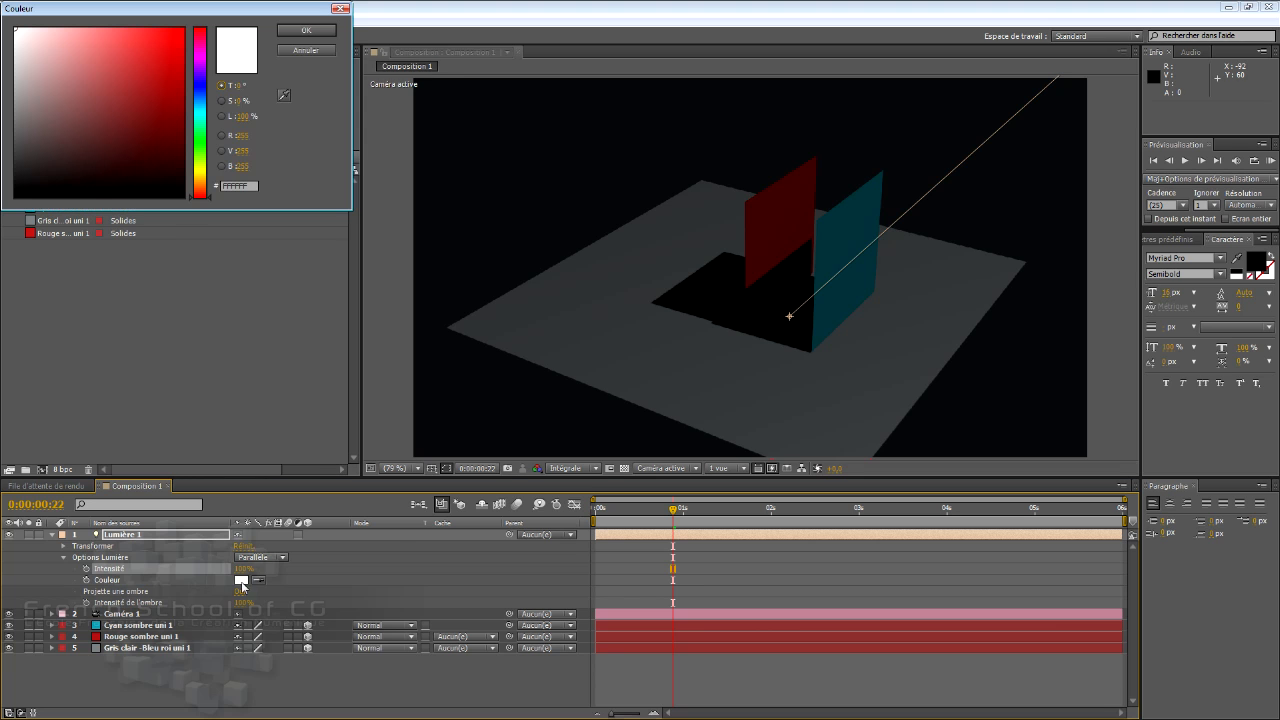
left_click(40, 40)
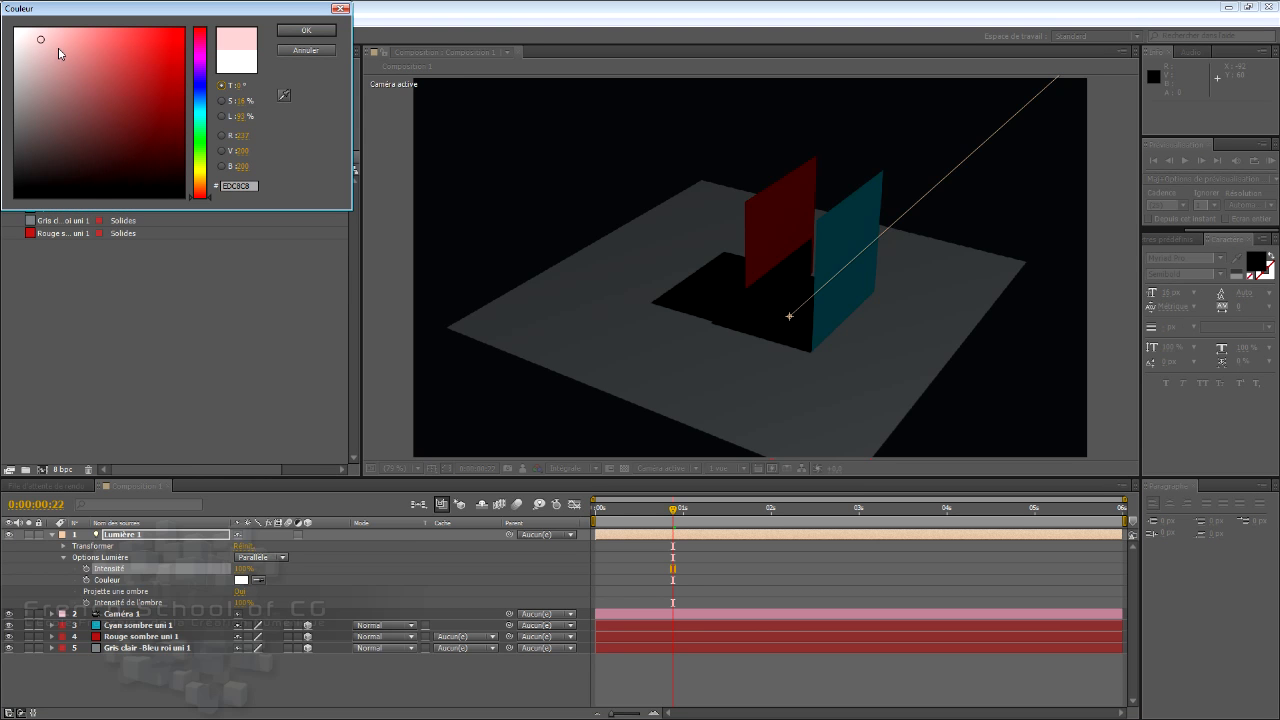
left_click(45, 65)
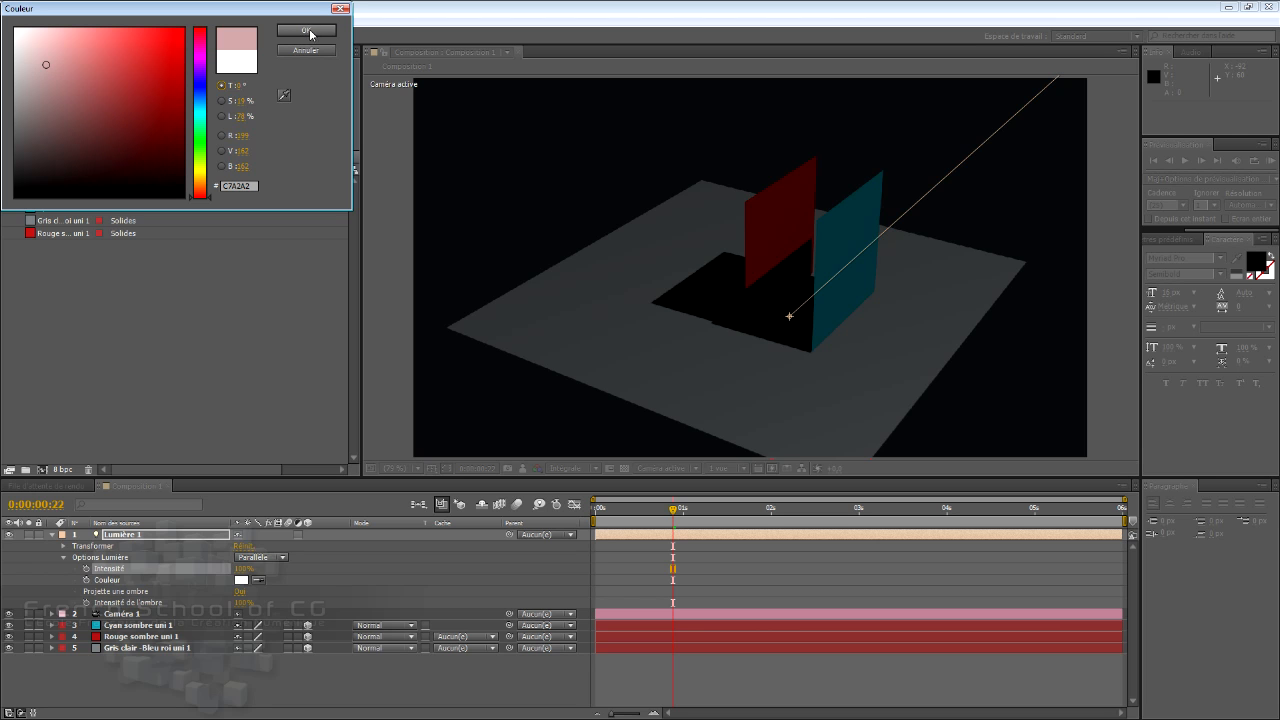
left_click_drag(46, 64, 38, 44)
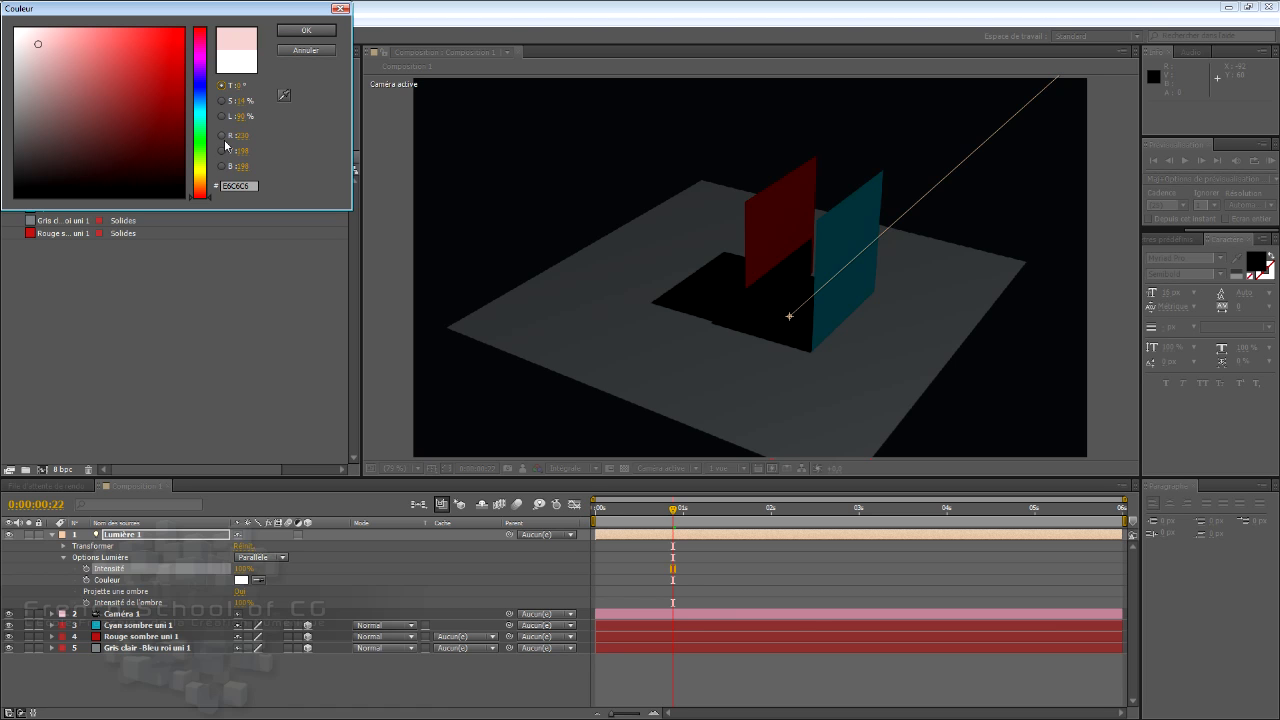
left_click(304, 31)
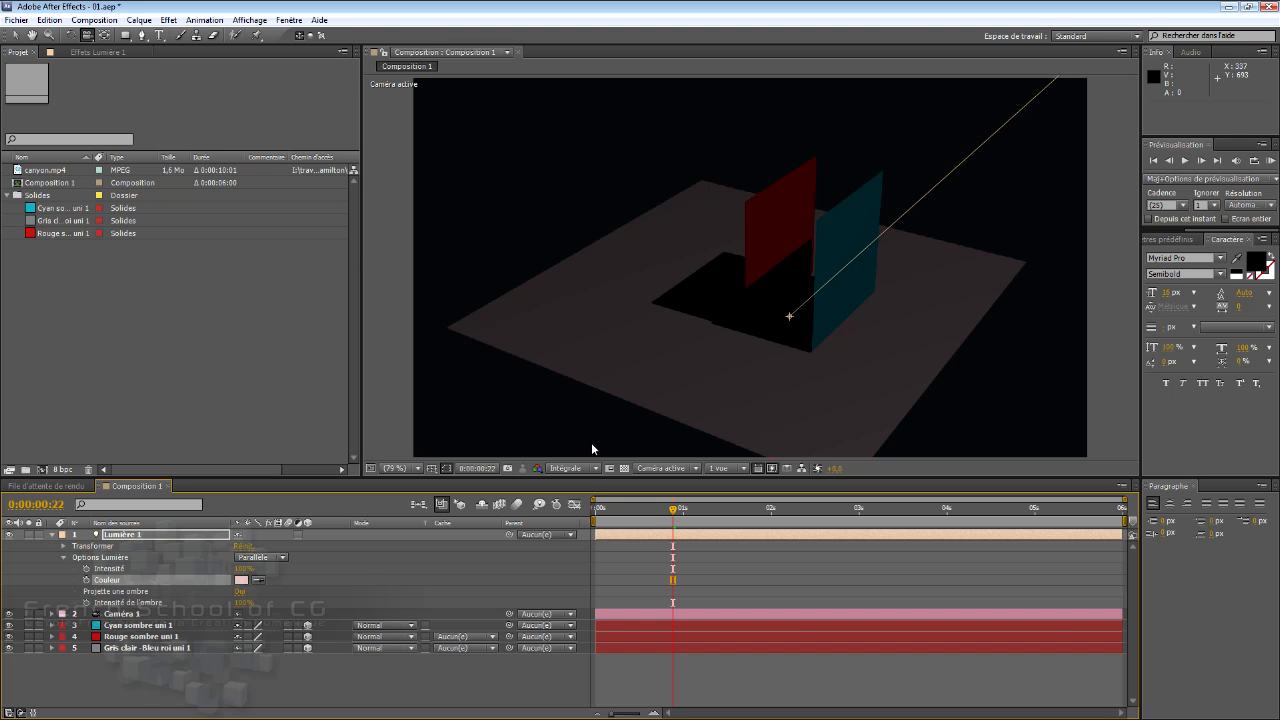
- Turn shadow casting off for Lumière 1 and switch it back on
left_click(148, 593)
left_click(242, 596)
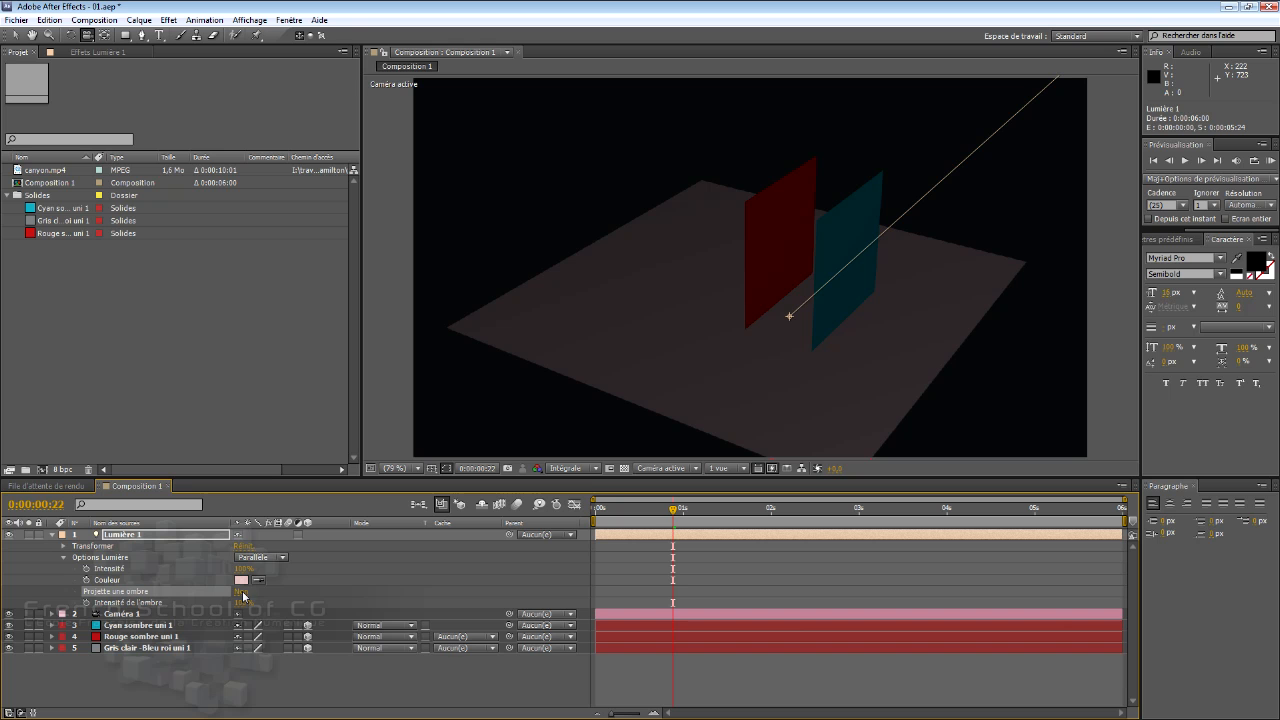
left_click(242, 596)
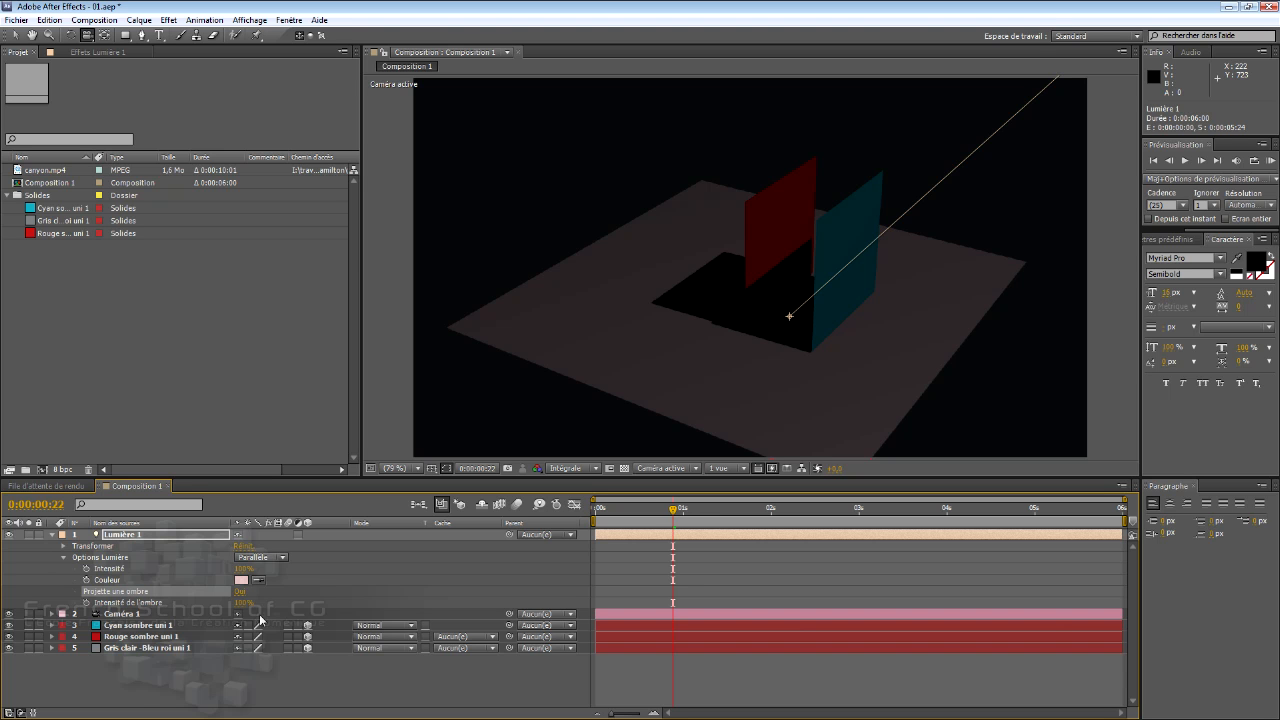
- Try a higher shadow intensity on Lumière 1 and set it back to 100%
left_click_drag(244, 606, 481, 622)
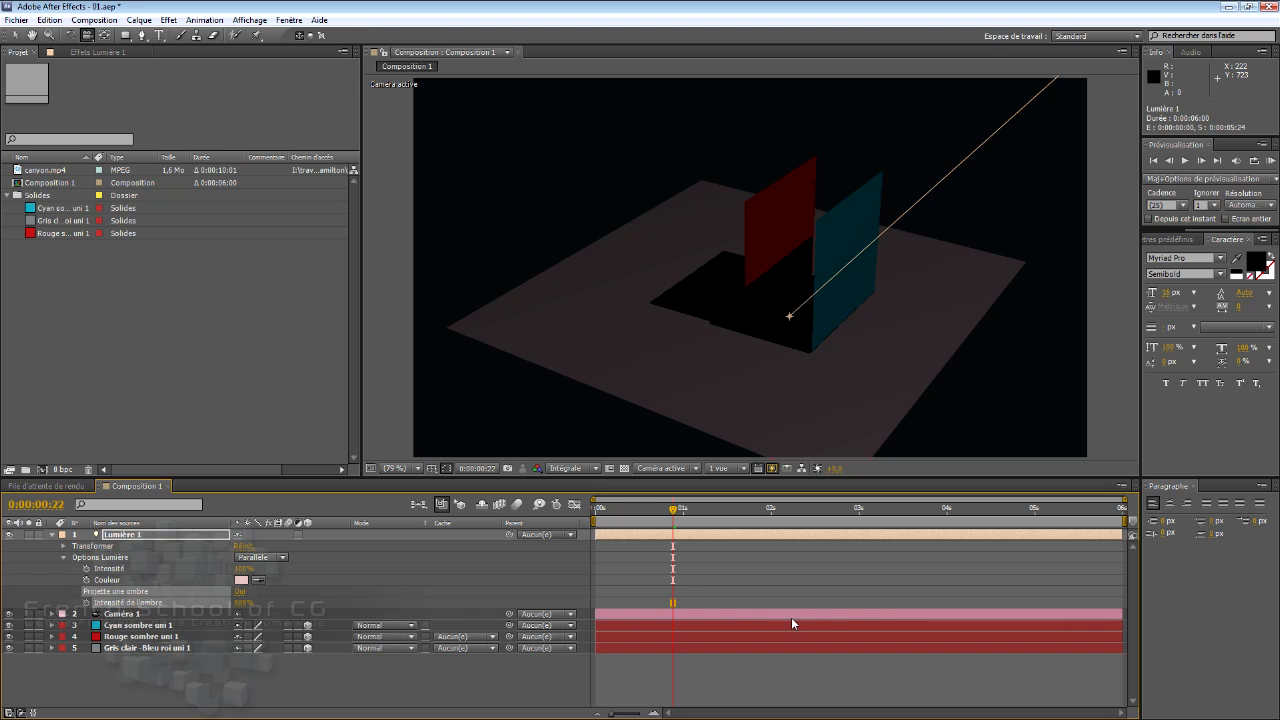
left_click(241, 603)
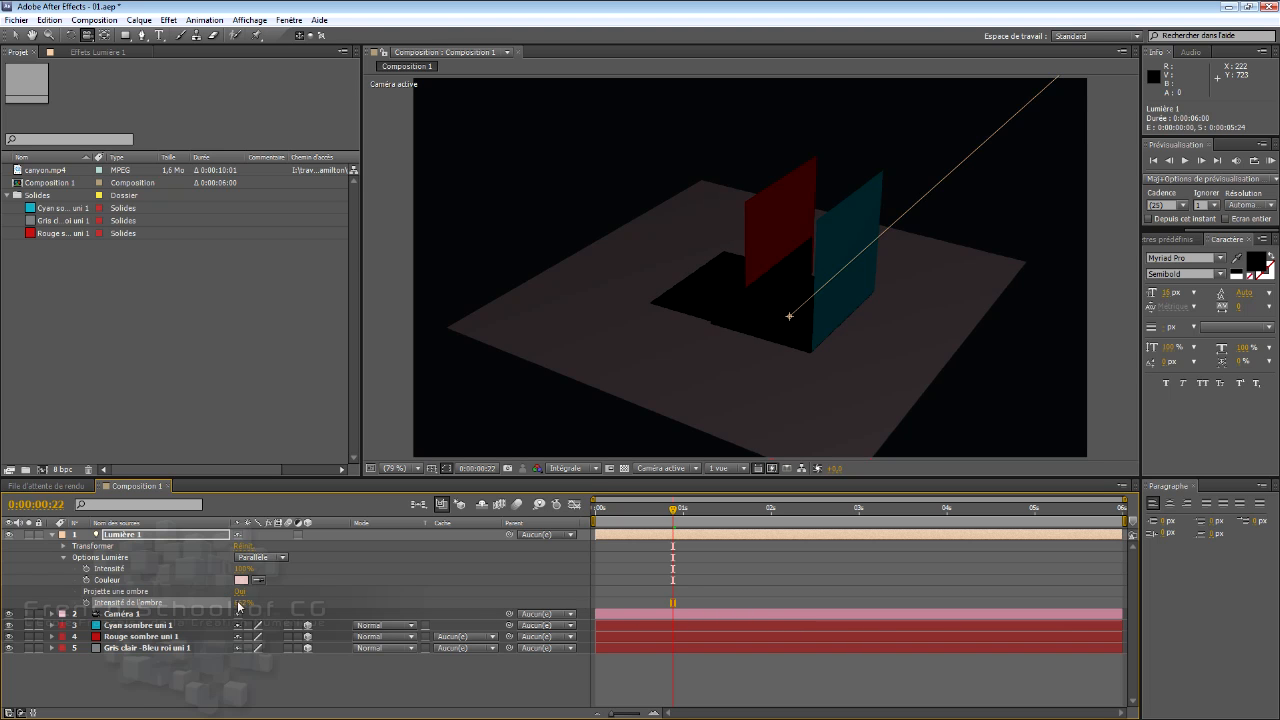
type("100")
key("Return")
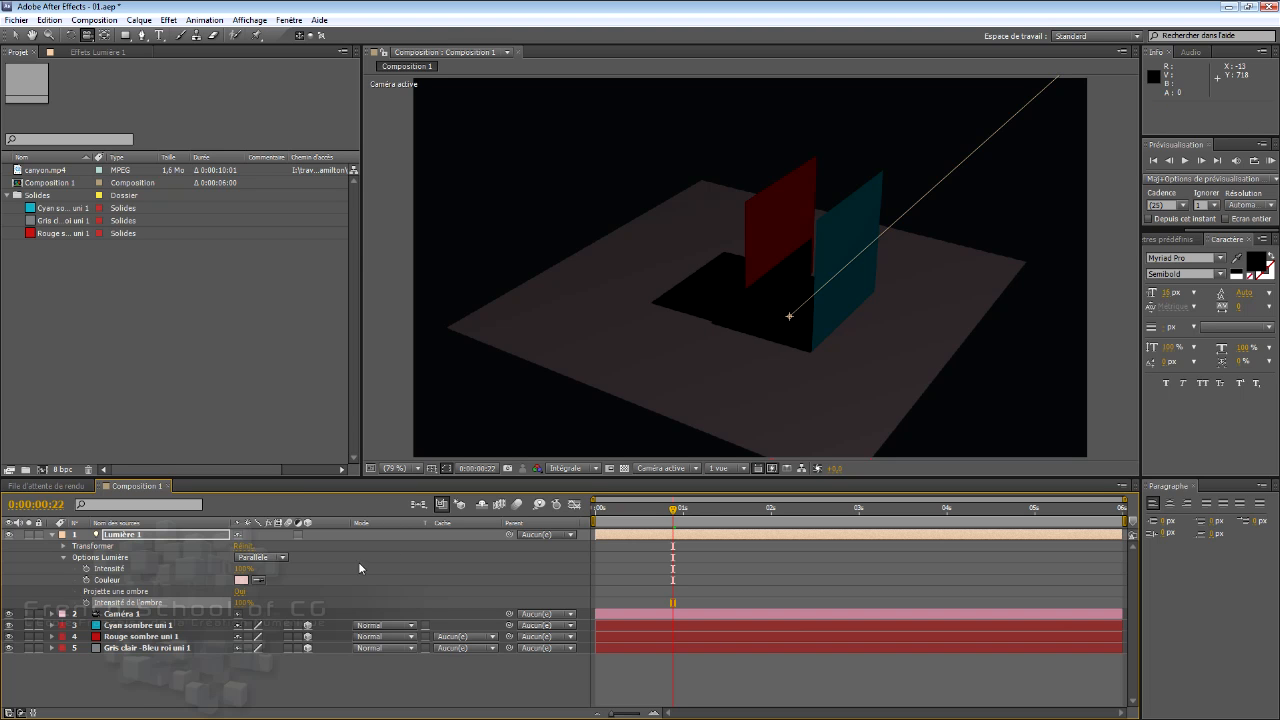
- Change the type of Lumière 1 to Concentrée and set its colour to pure white
left_click(283, 558)
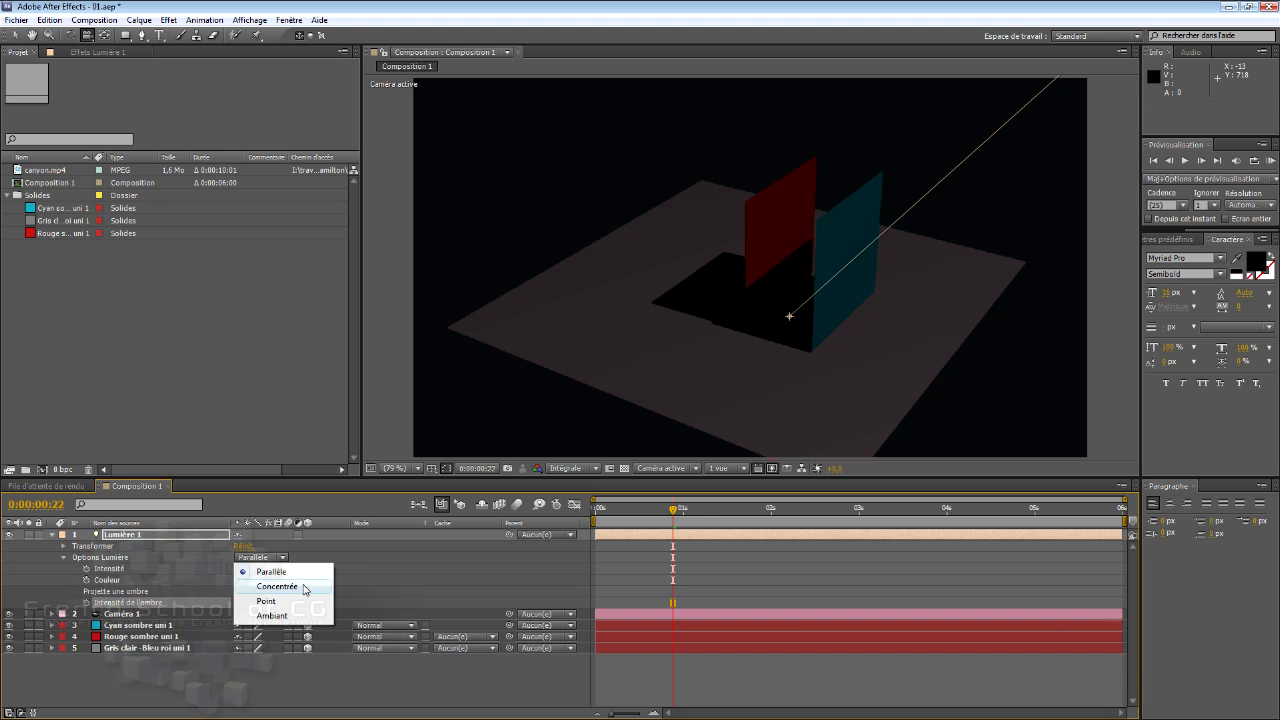
left_click(305, 588)
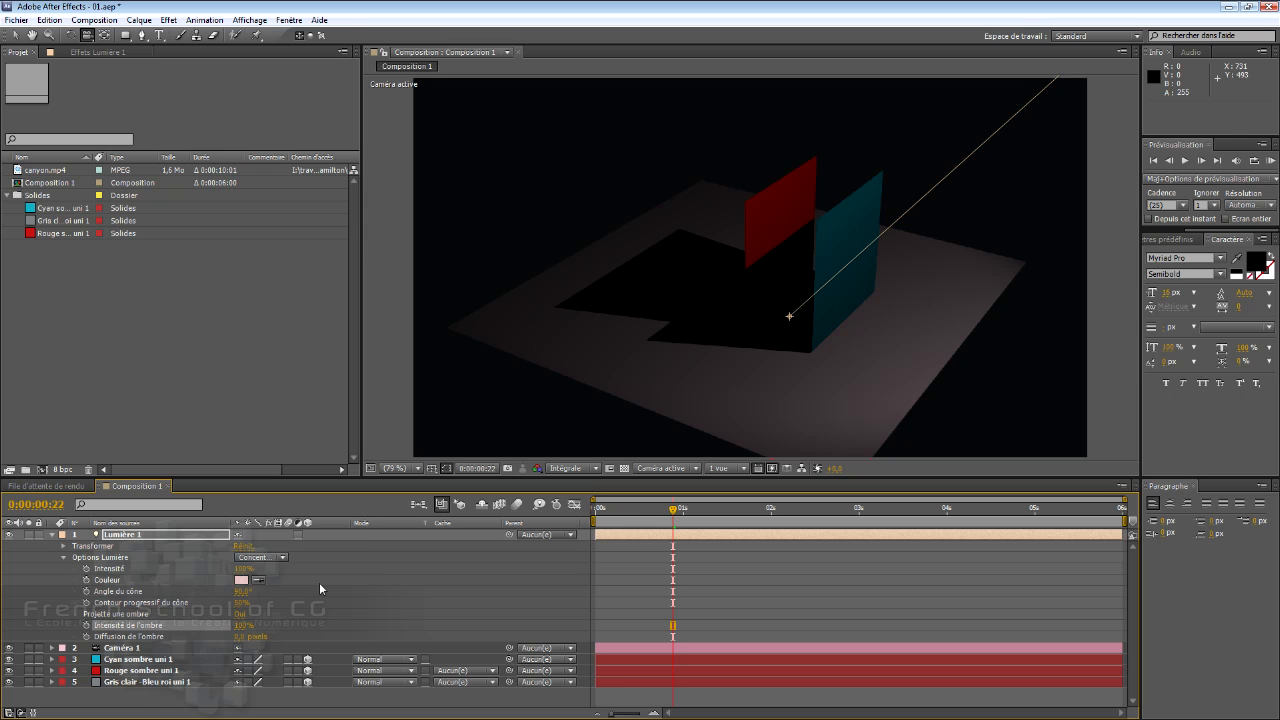
left_click(240, 581)
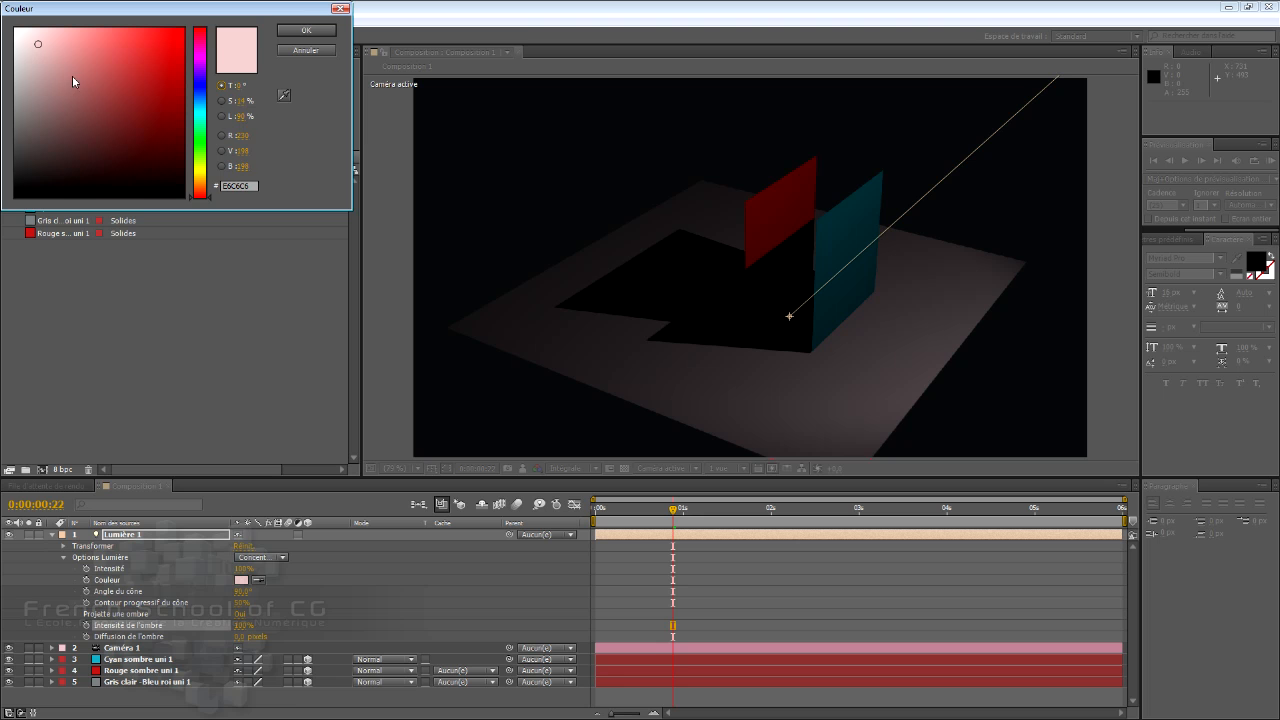
left_click_drag(72, 75, 8, 20)
left_click(306, 30)
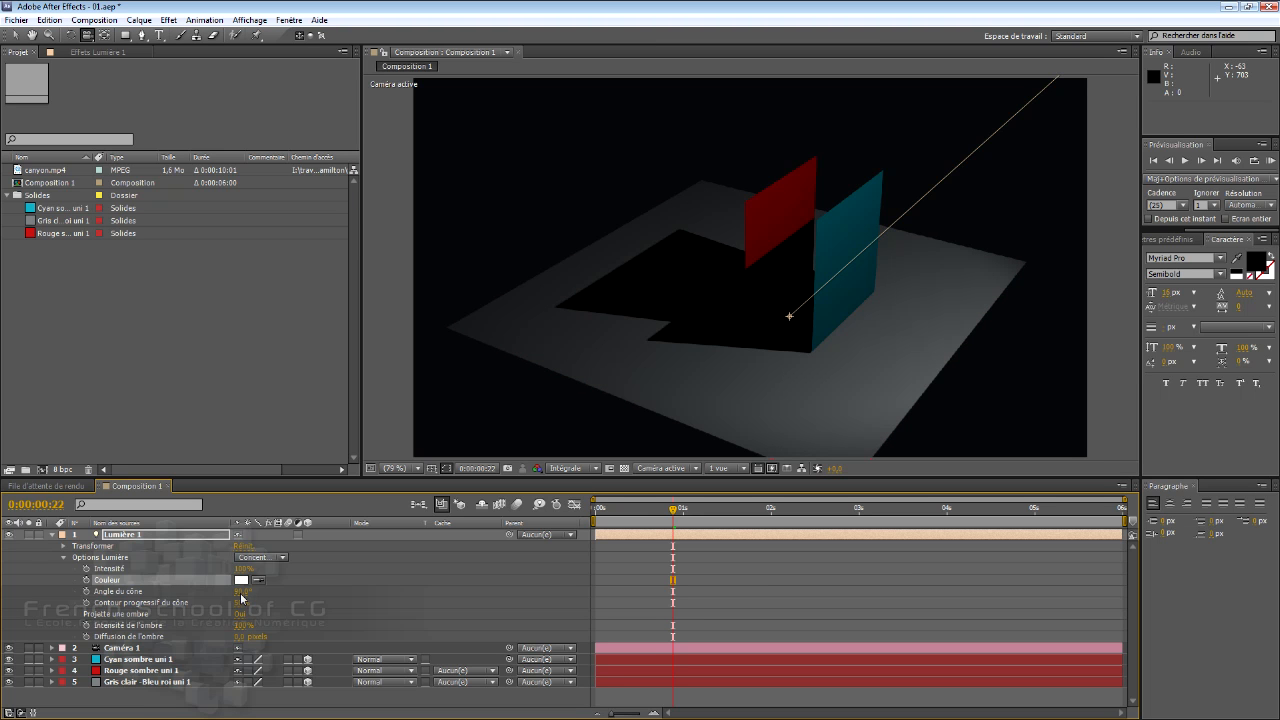
- Try a wider cone angle on the spotlight and narrow it to about 40°
left_click_drag(241, 596, 271, 589)
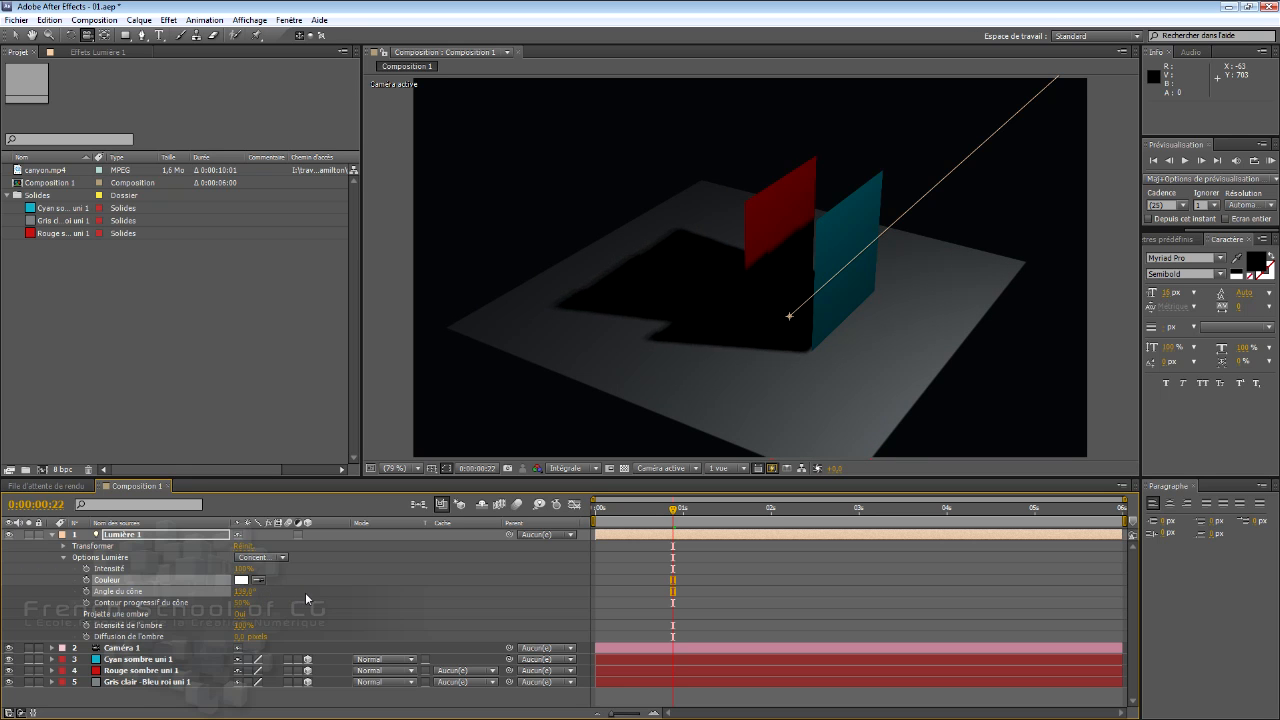
left_click_drag(314, 592, 242, 598)
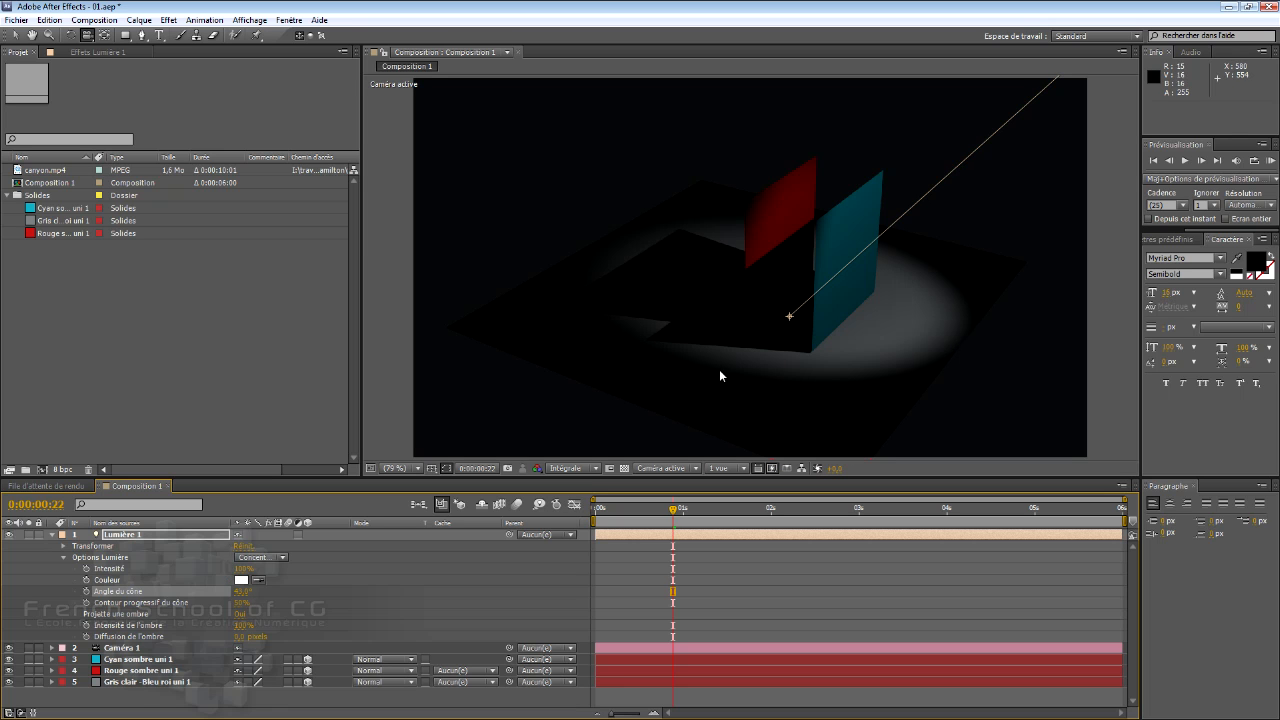
- Try the spotlight's cone feather at 100% and 0%, and set it back to 50%
left_click(141, 606)
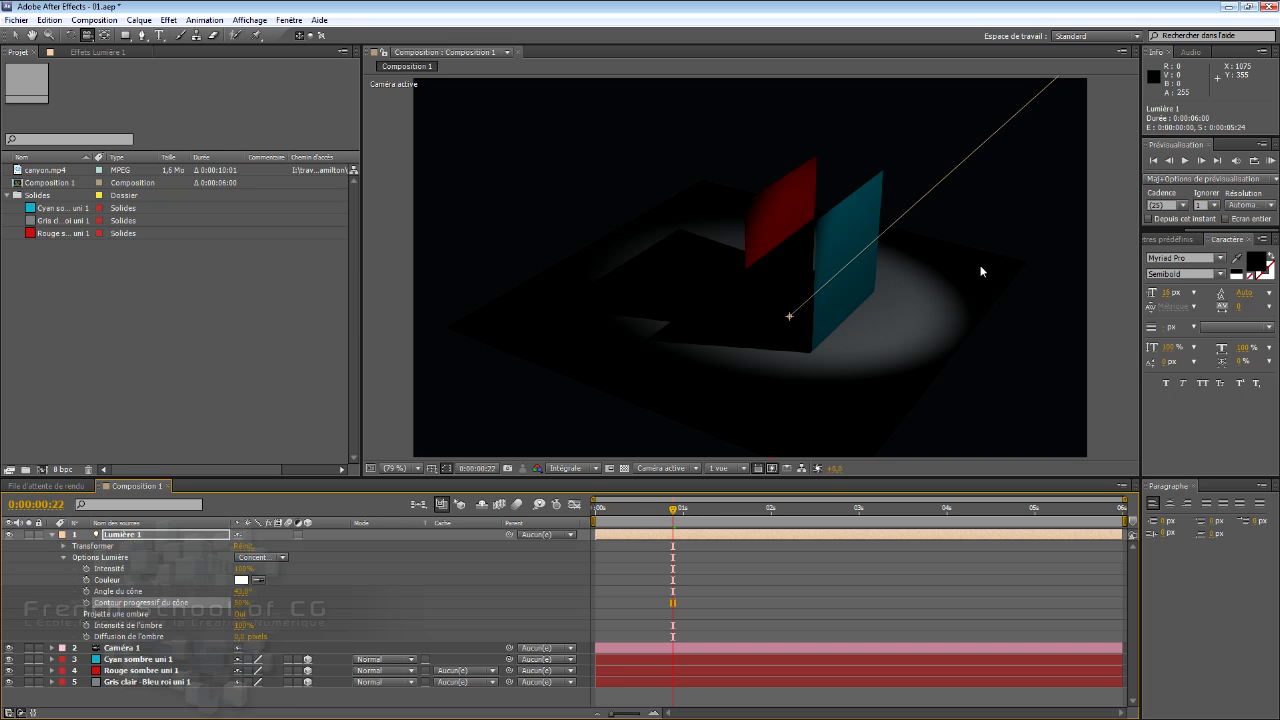
left_click_drag(242, 603, 260, 605)
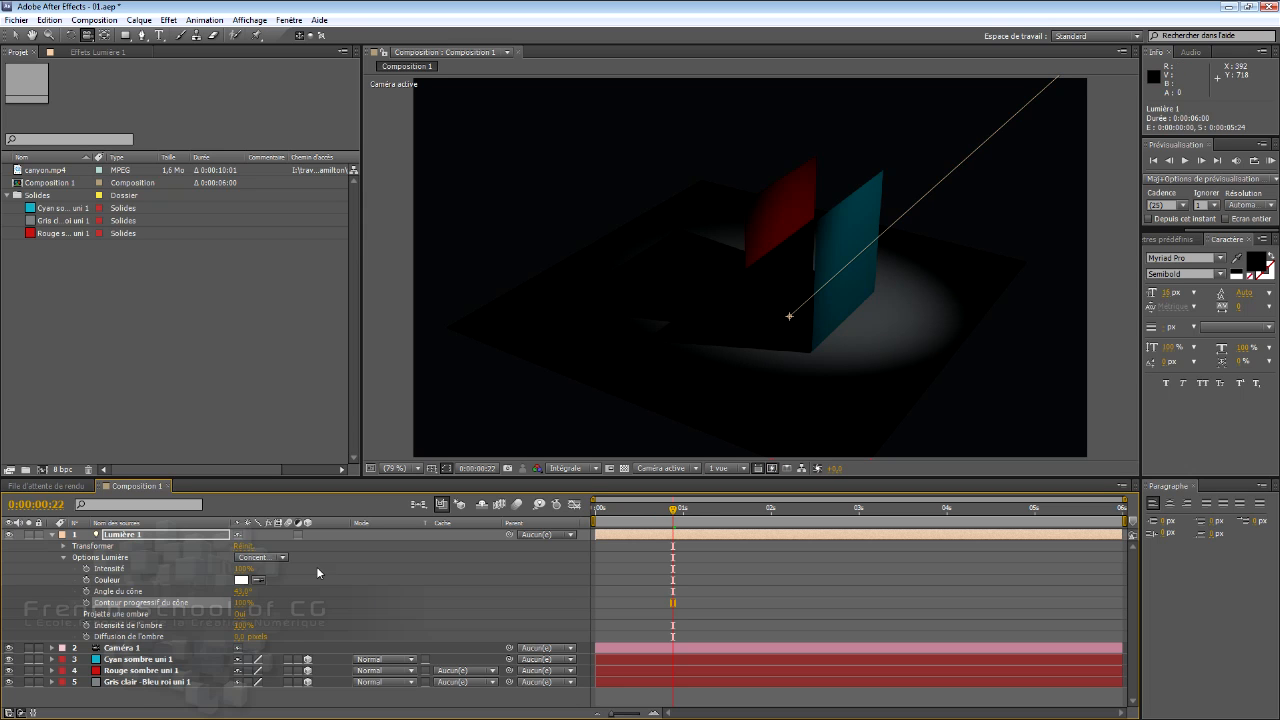
left_click_drag(253, 604, 168, 614)
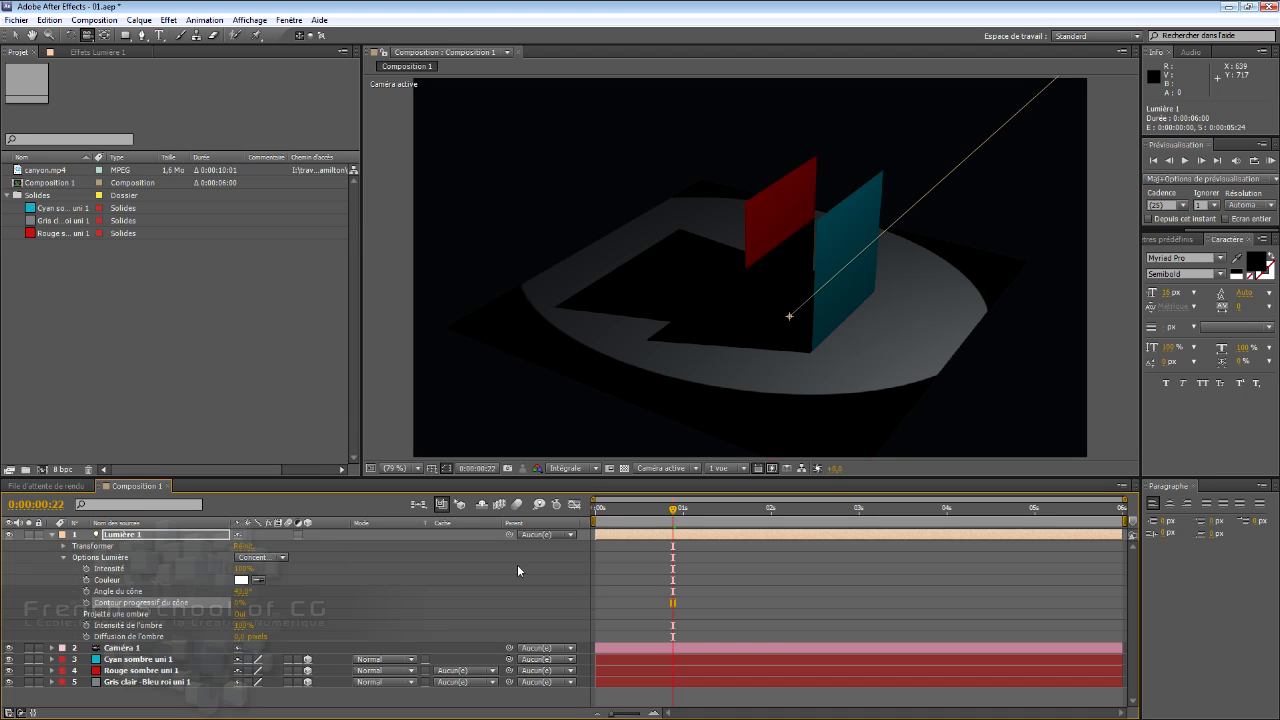
left_click(241, 603)
type("50")
key("Return")
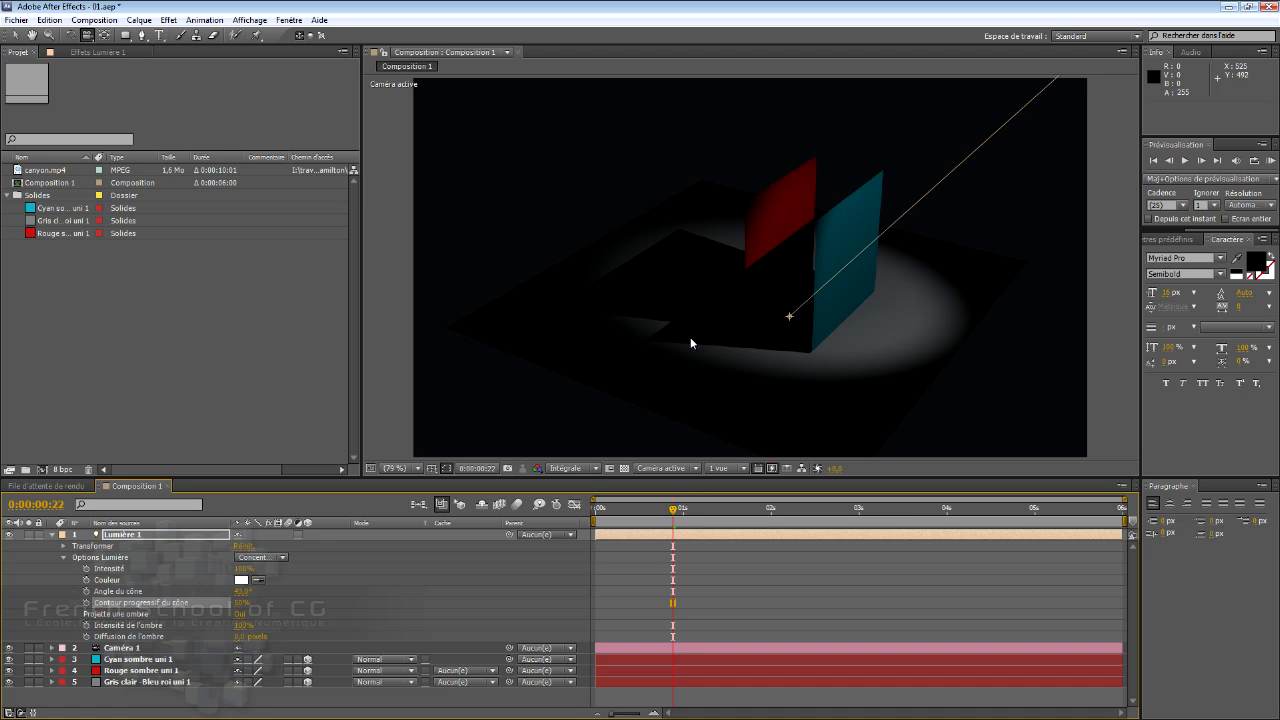
- Raise the spotlight's shadow diffusion to about 64 pixels and widen its cone angle so the light covers most of the floor plane
left_click_drag(237, 642, 375, 632)
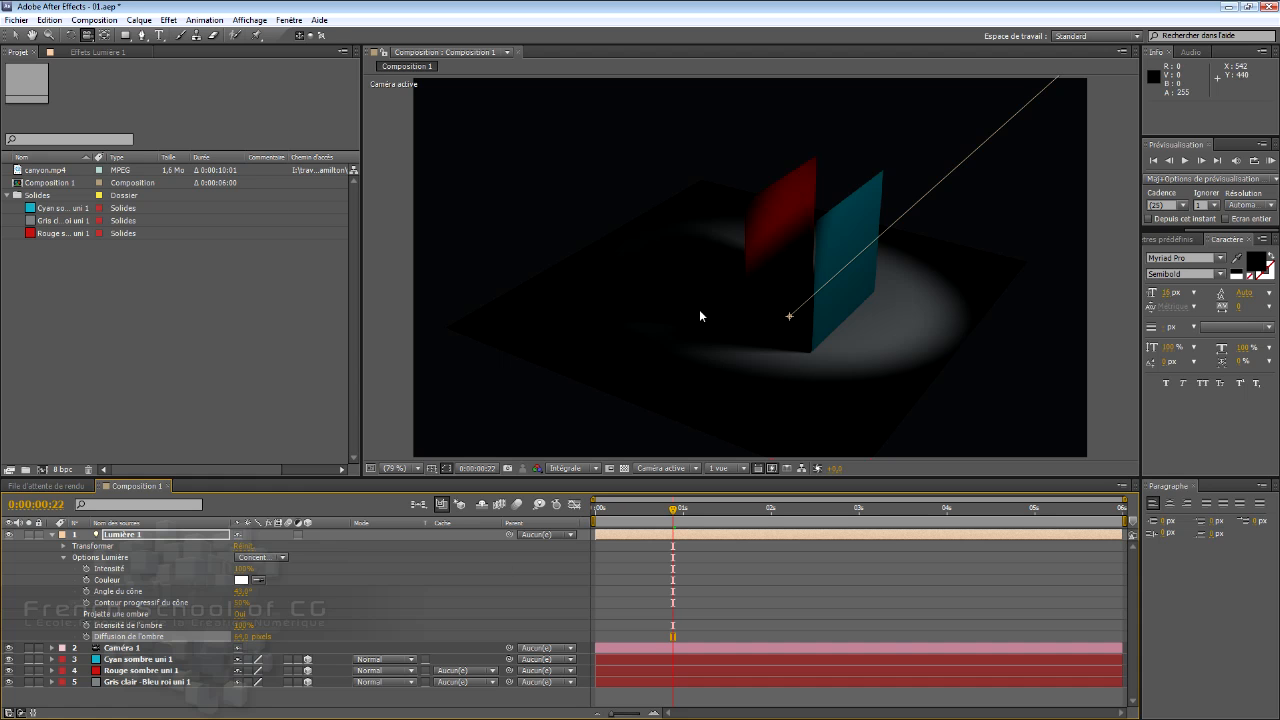
left_click_drag(240, 591, 264, 597)
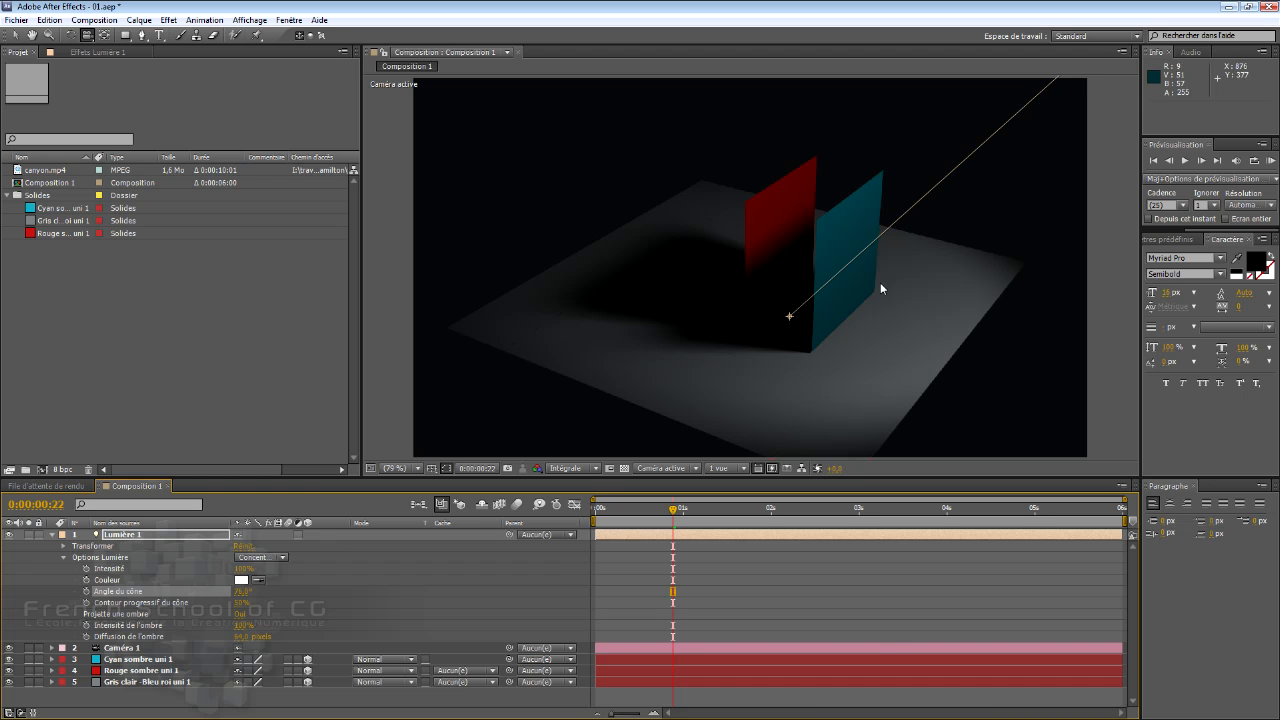
- Orbit the camera to a lower view of the red and cyan planes and reduce the spotlight's shadow intensity below 100%
left_click_drag(917, 329, 884, 280)
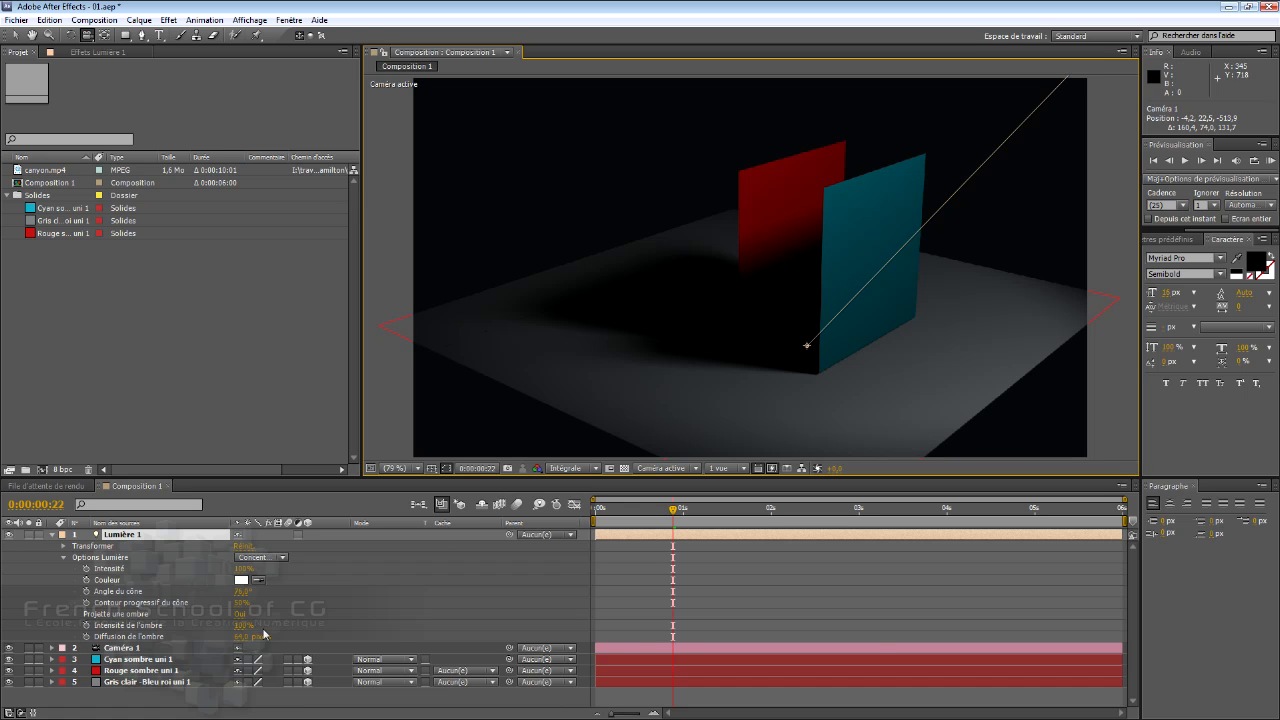
left_click_drag(250, 628, 230, 630)
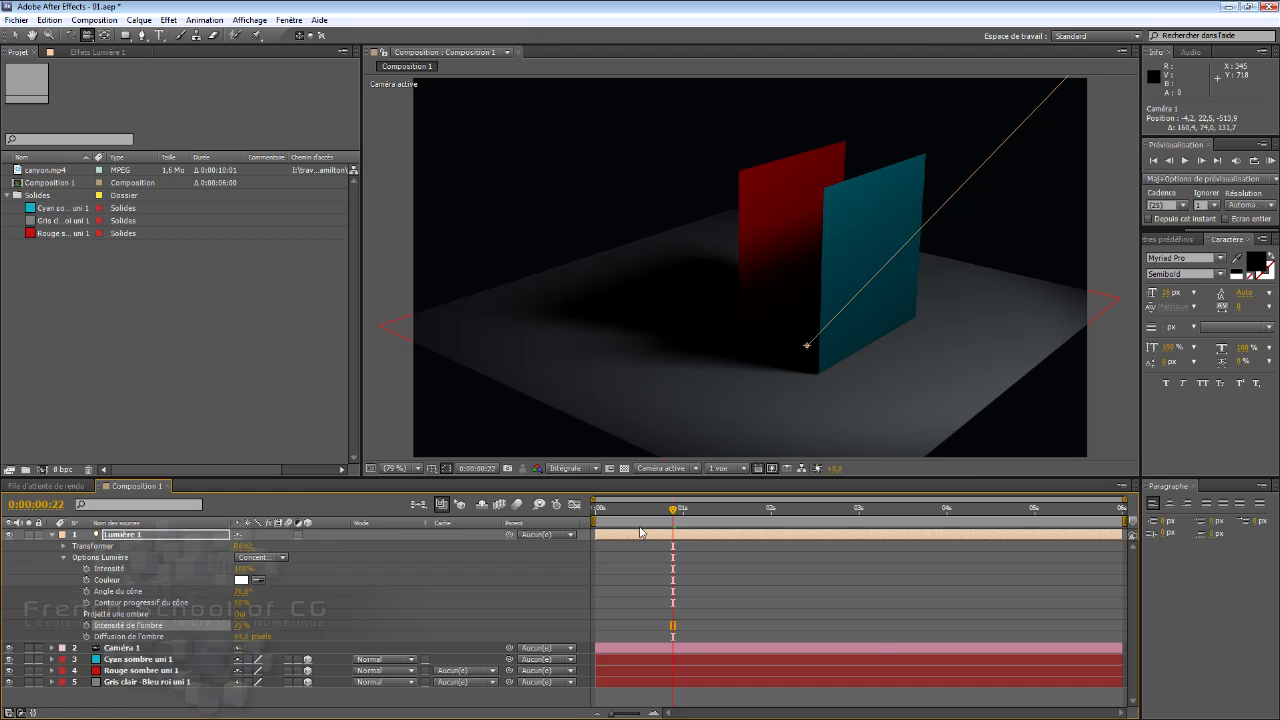
- Orbit around the planes' unlit side and try turning the cyan solid's Utilise les lumières surface option off and back on
left_click_drag(776, 373, 837, 394)
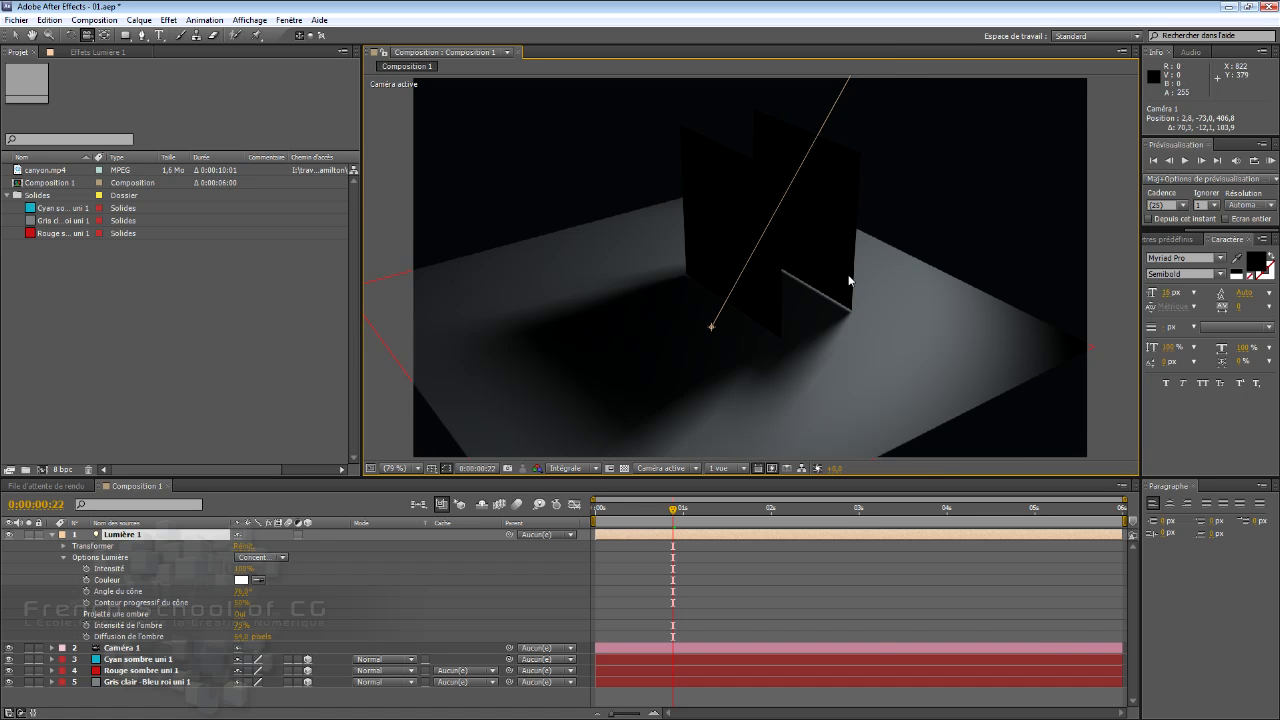
left_click_drag(783, 334, 909, 349)
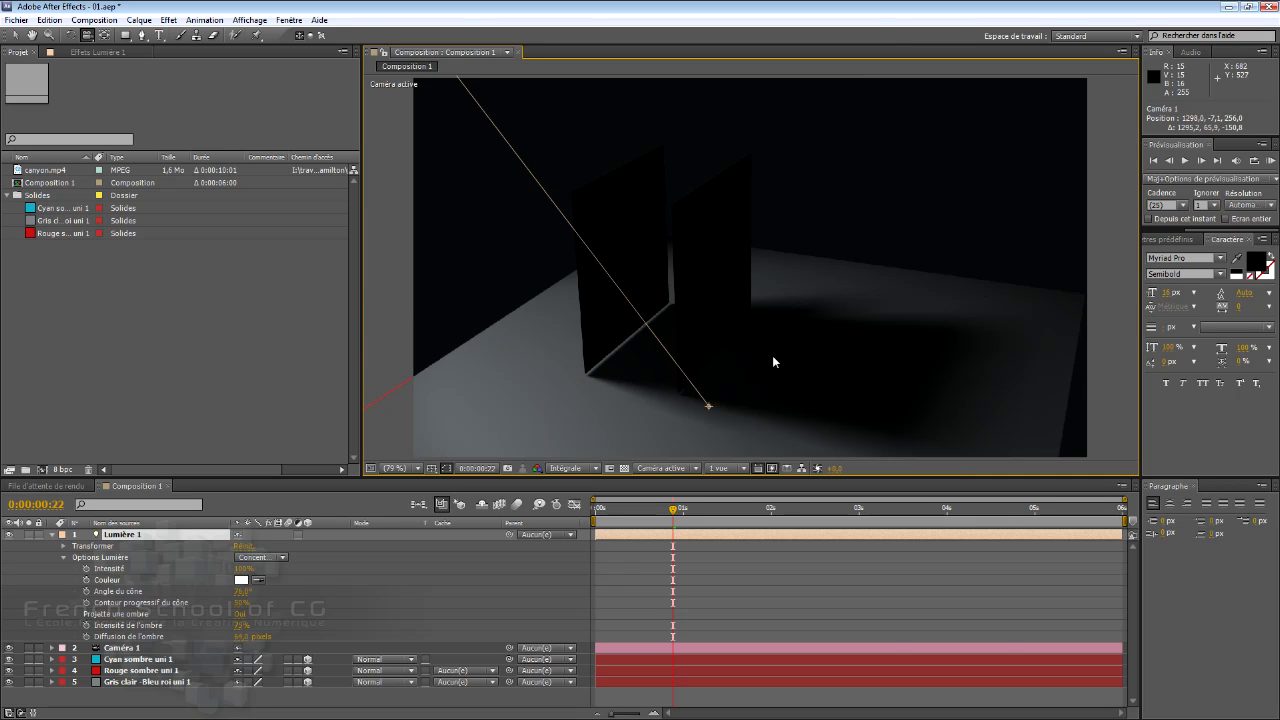
left_click(52, 661)
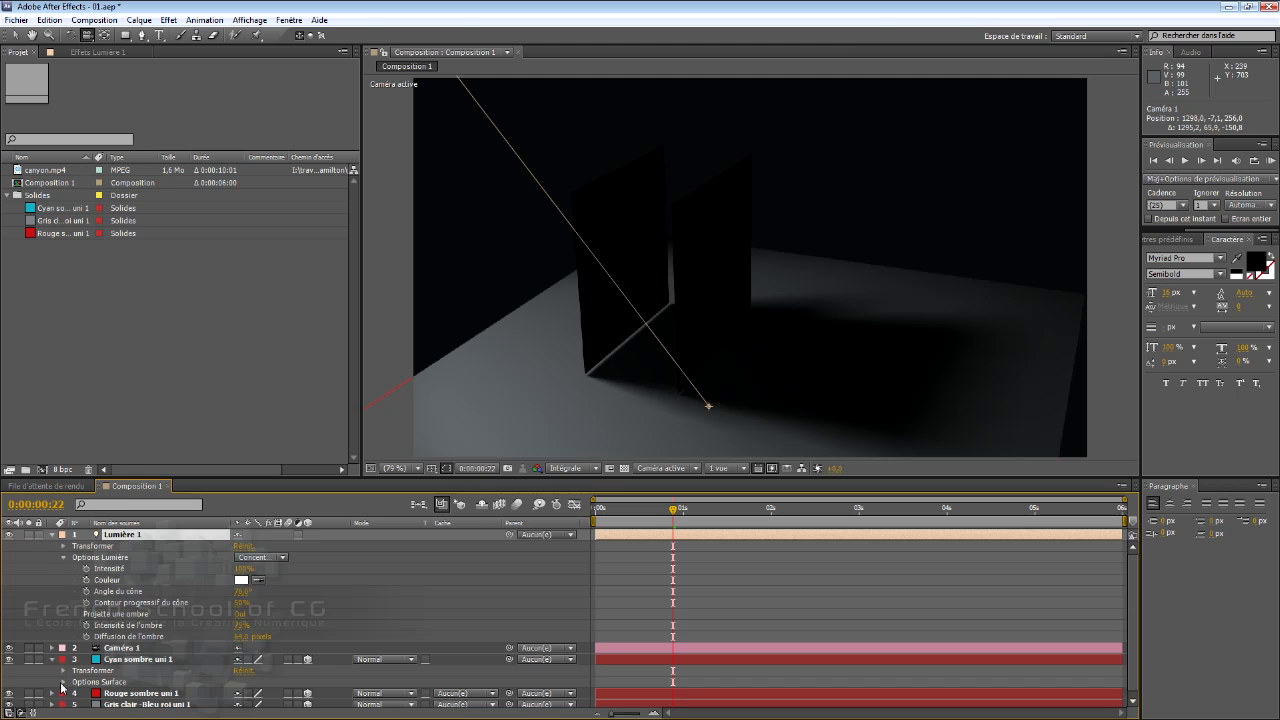
left_click(64, 682)
scroll(157, 678, "down", 3)
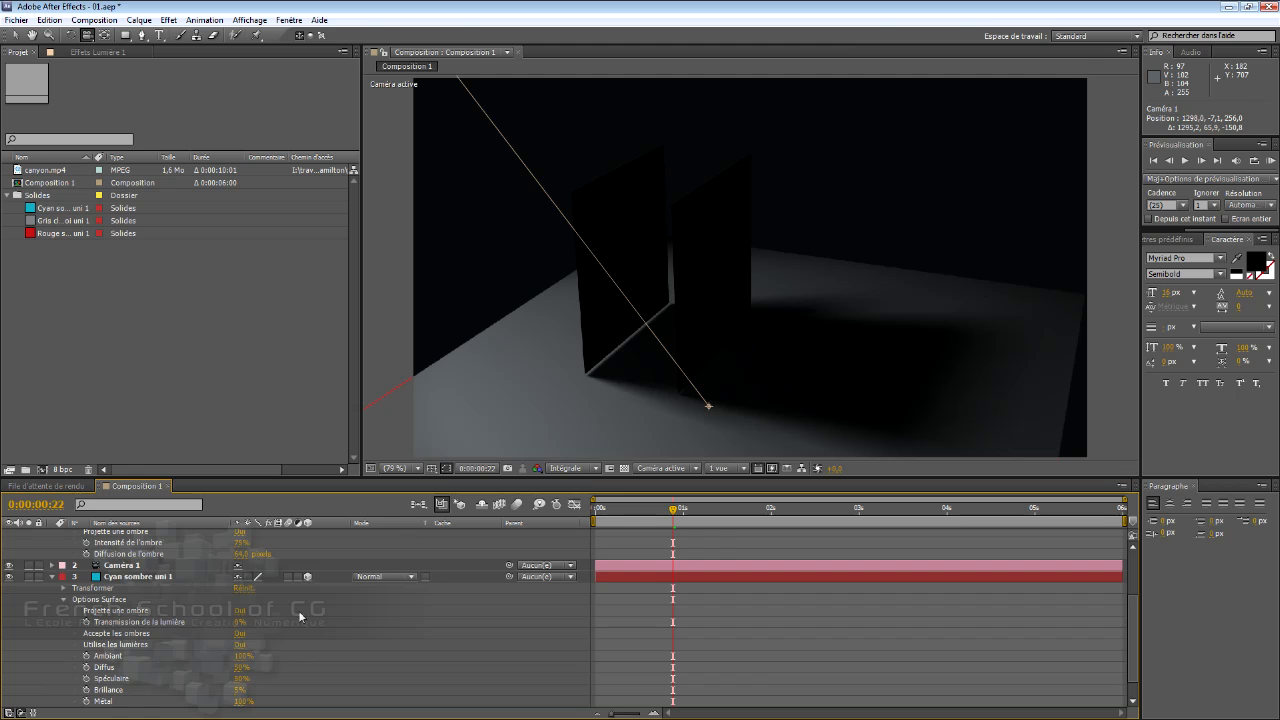
left_click(240, 647)
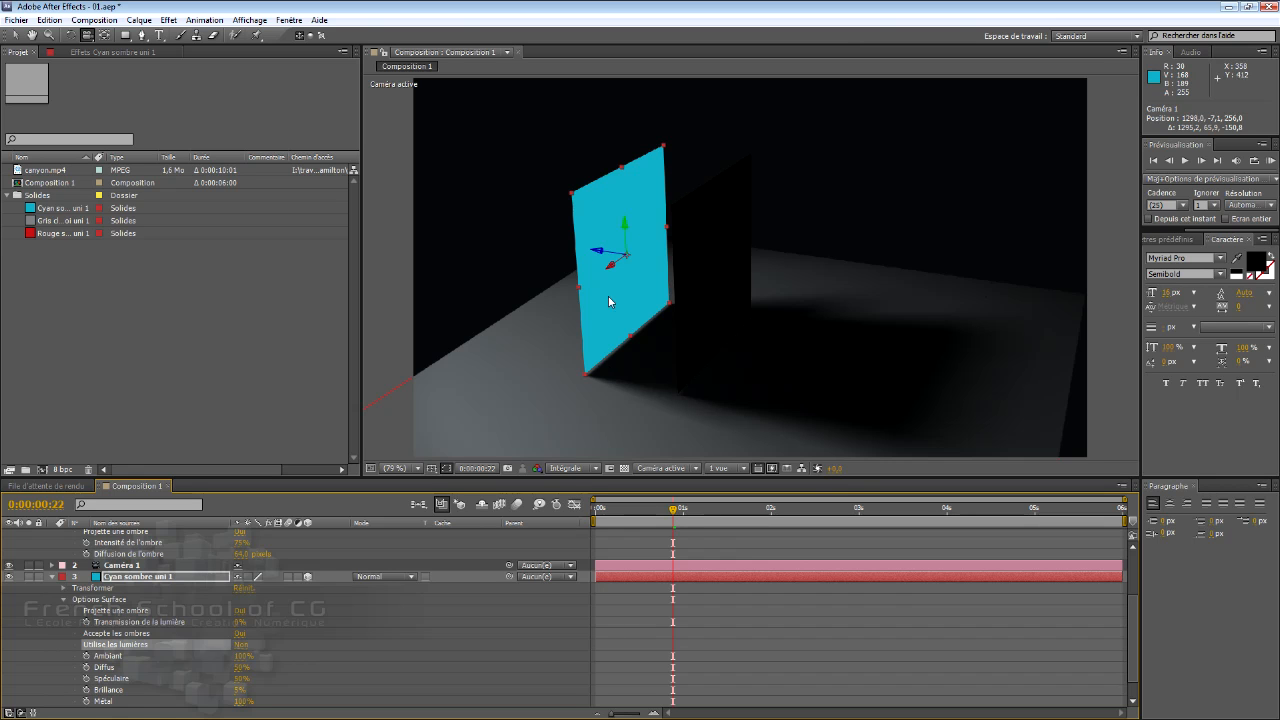
left_click_drag(666, 294, 771, 386)
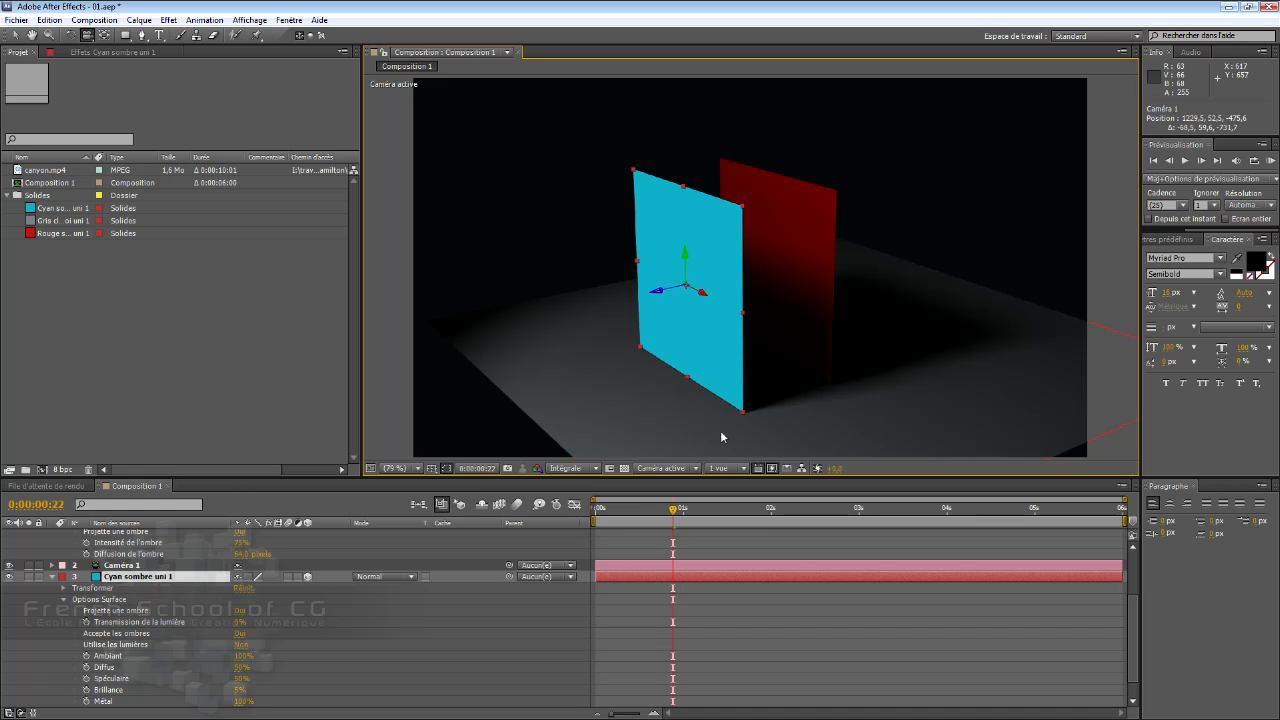
left_click(241, 644)
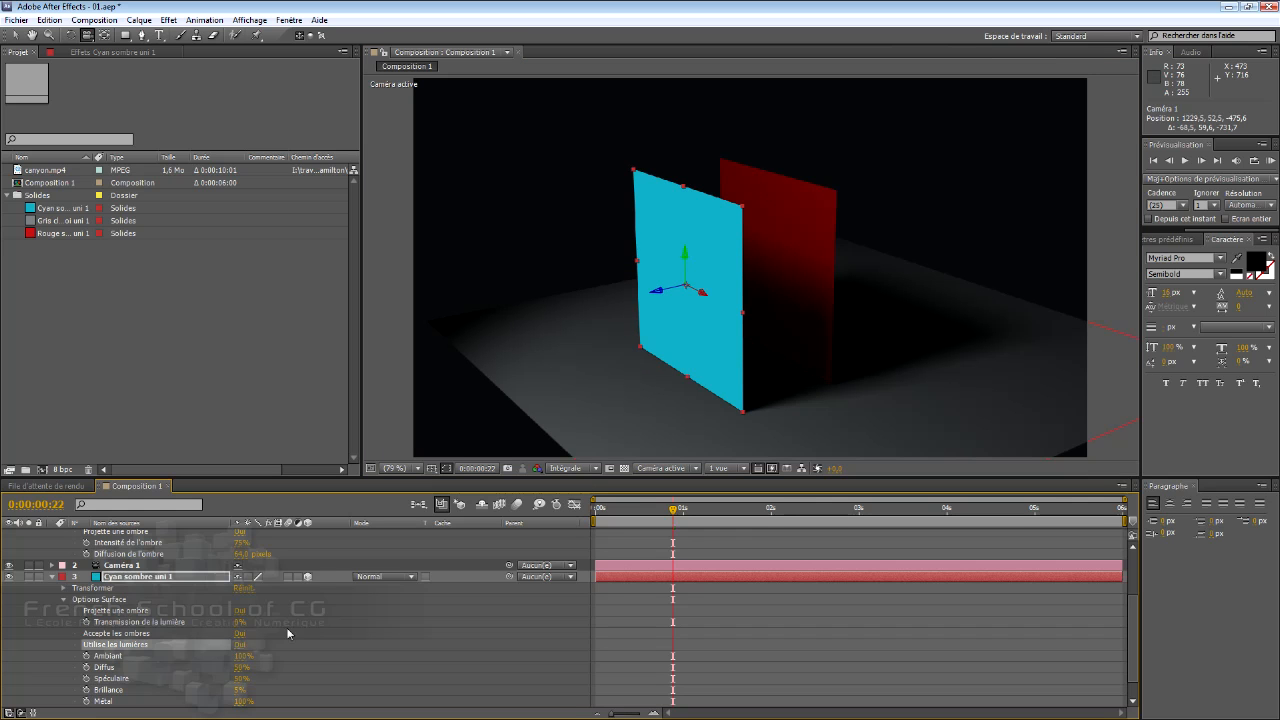
- Switch Lumière 1 to a Point light and view the planes from a higher, more distant camera position
left_click_drag(611, 338, 760, 423)
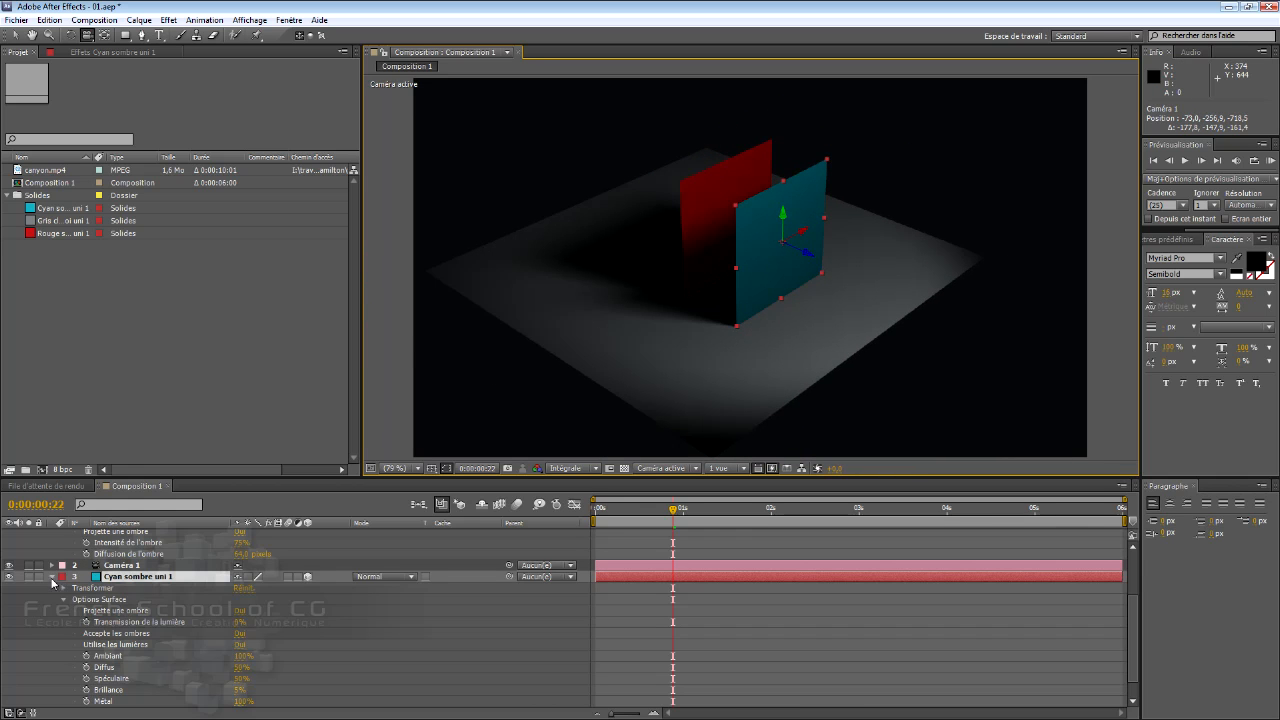
left_click(52, 576)
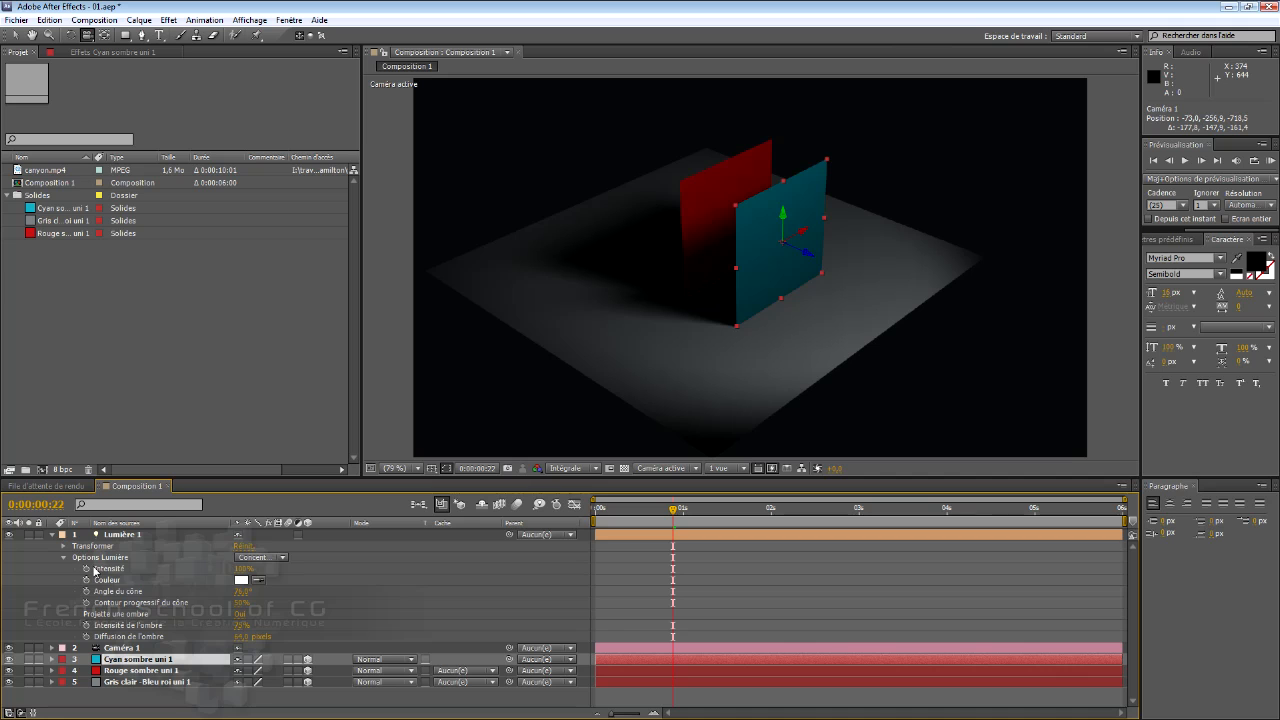
left_click(267, 562)
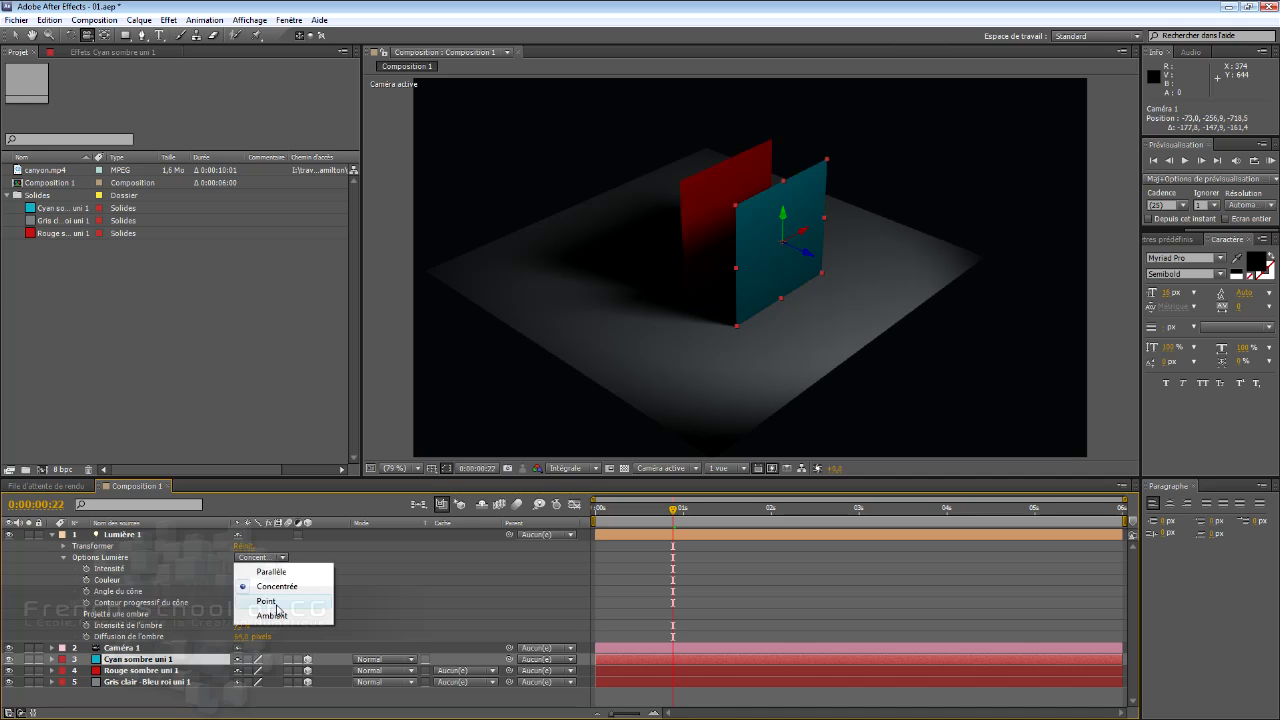
left_click(281, 603)
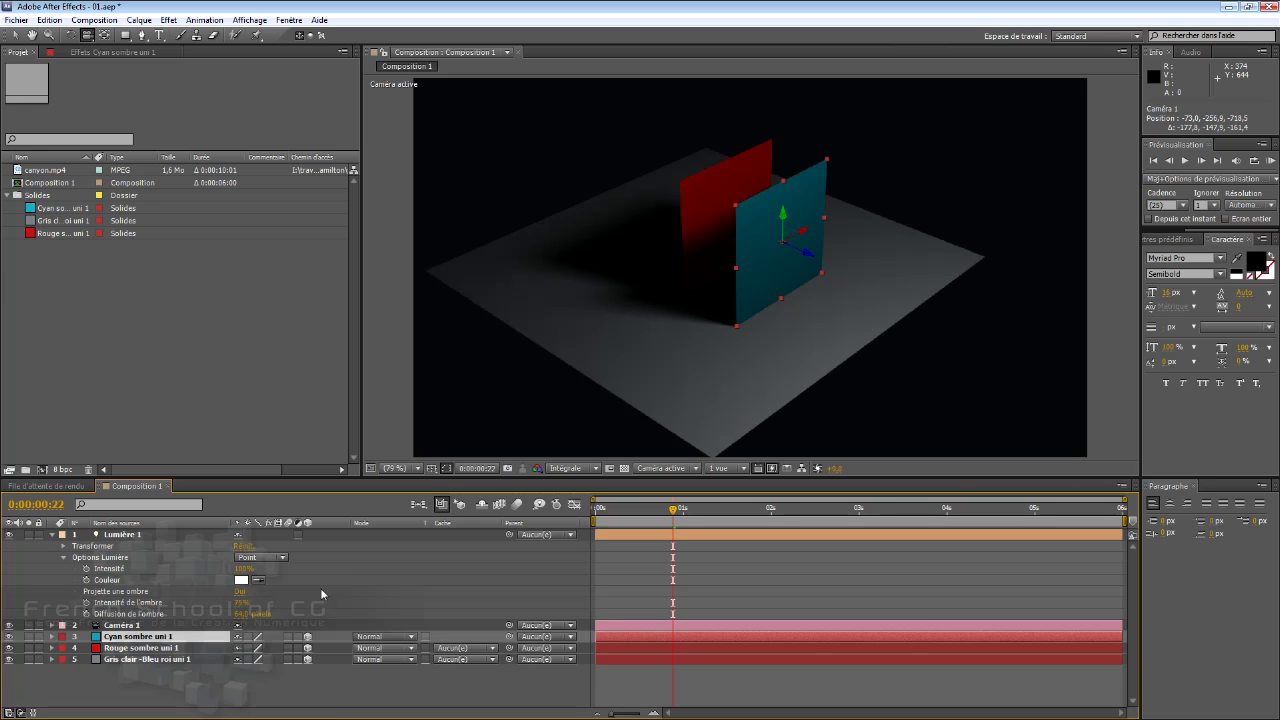
left_click_drag(848, 279, 841, 358)
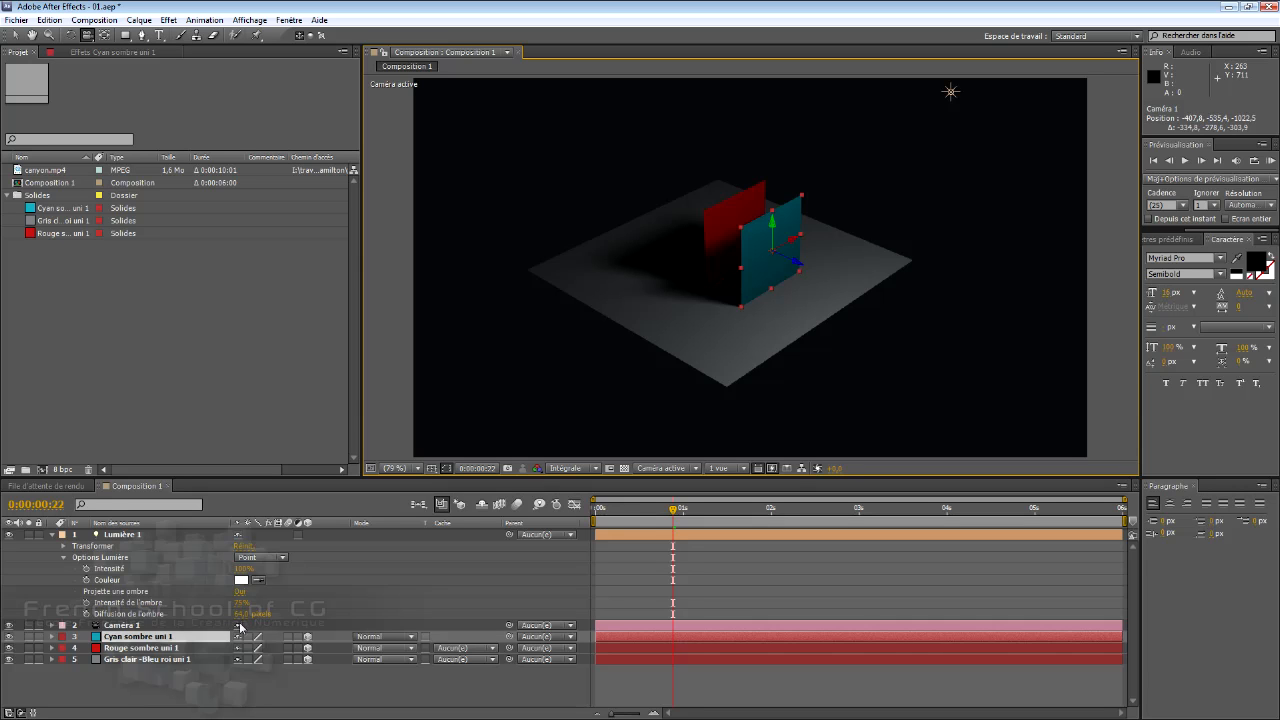
- Change Lumière 1 to an Ambiant light and reduce its intensity so the planes are dimly lit
left_click(282, 557)
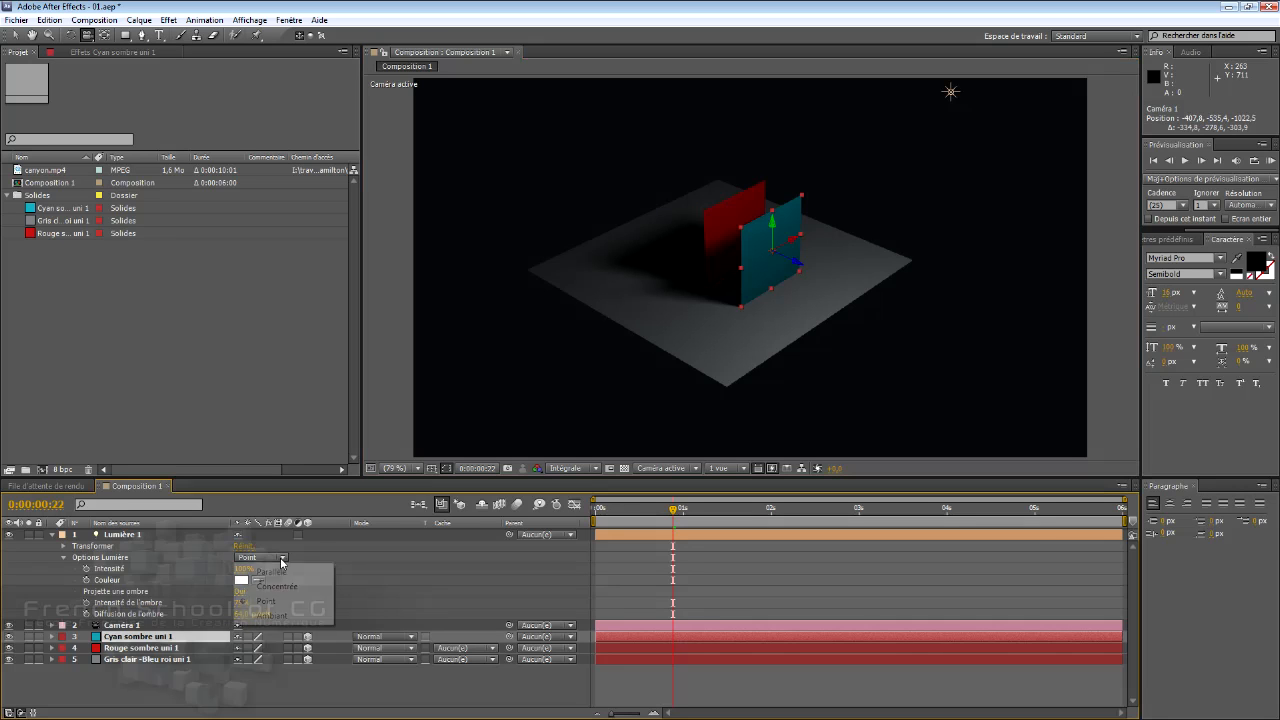
left_click(296, 619)
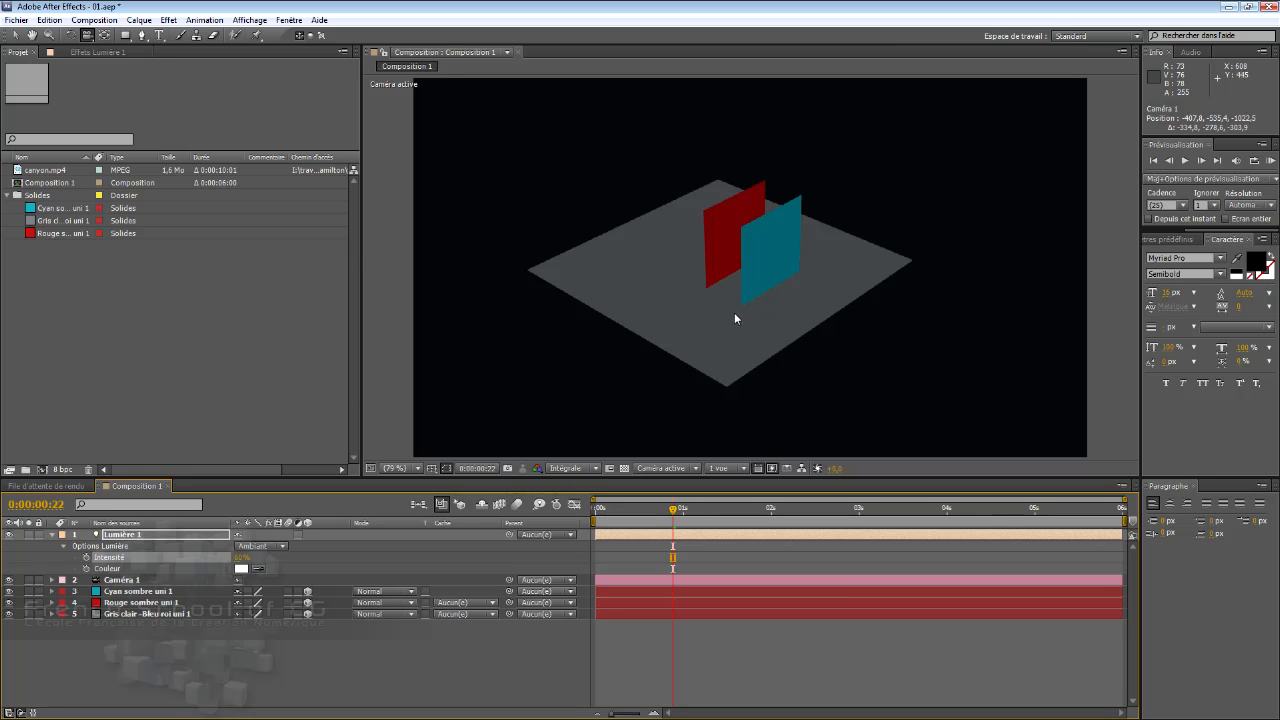
mouse_move(243, 557)
left_mouse_down()
mouse_move(216, 560)
mouse_move(253, 566)
left_mouse_up()
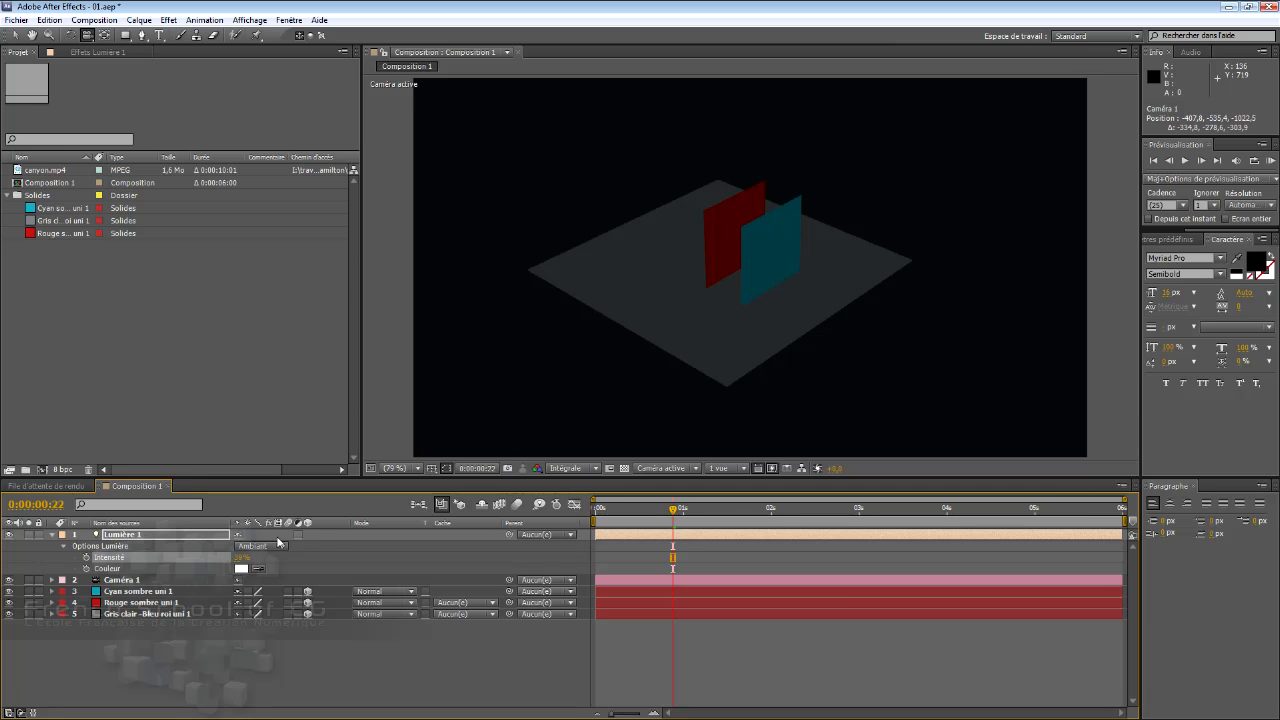